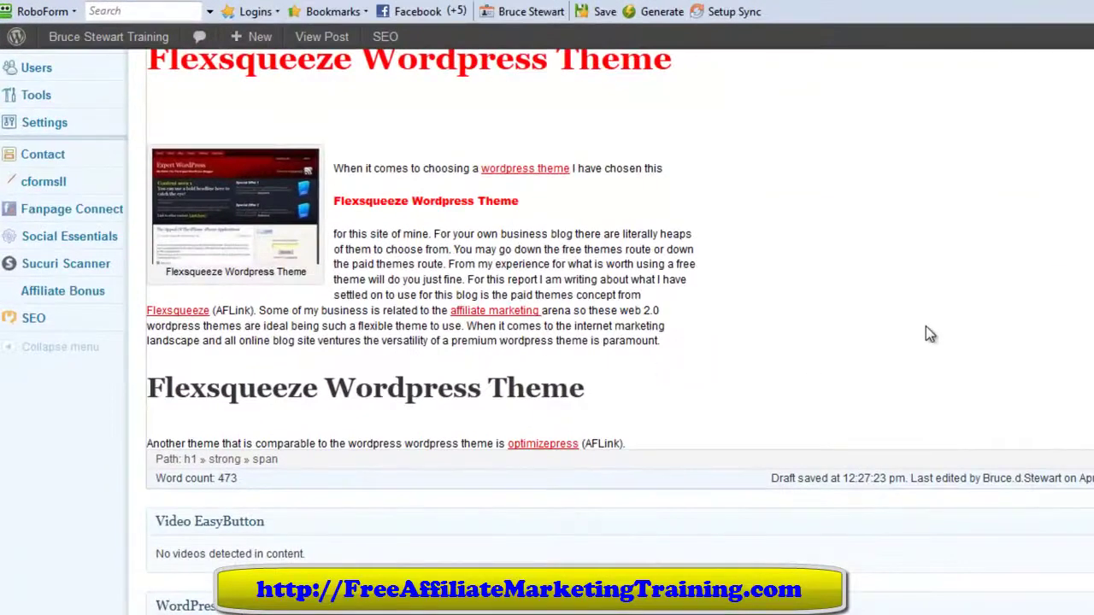
Step: Examine the FlexSqueeze features page, covering the feature list, theme skins, bonus sales page images and the purchase offer
{"action": "scroll", "coordinate": [925, 325], "scroll_direction": "up", "scroll_amount": 5}
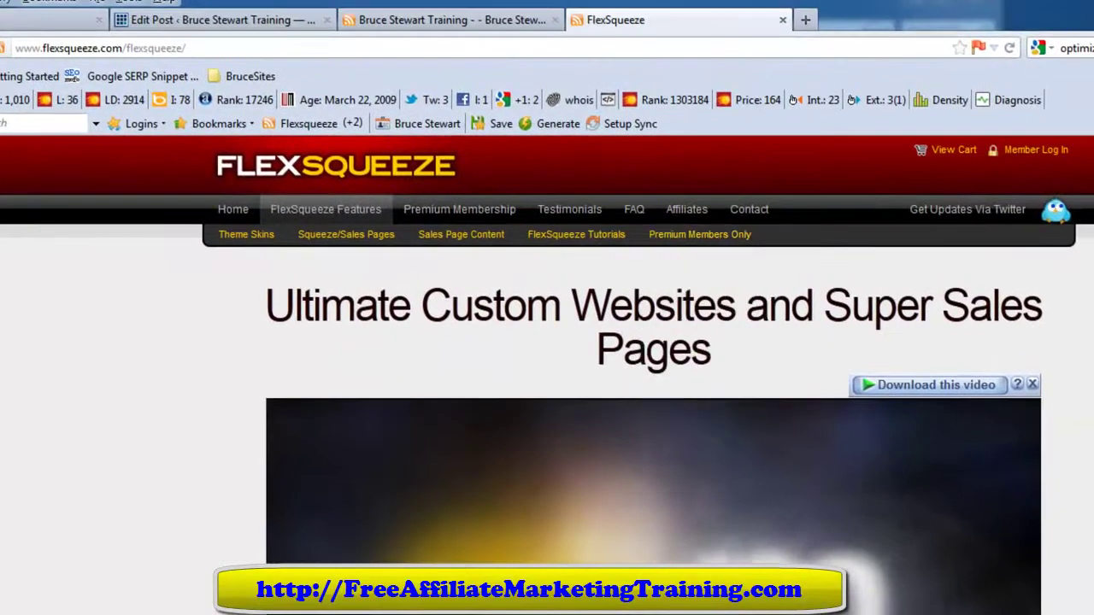
{"action": "scroll", "coordinate": [546, 384], "scroll_direction": "down", "scroll_amount": 6}
{"action": "scroll", "coordinate": [547, 384], "scroll_direction": "up", "scroll_amount": 2}
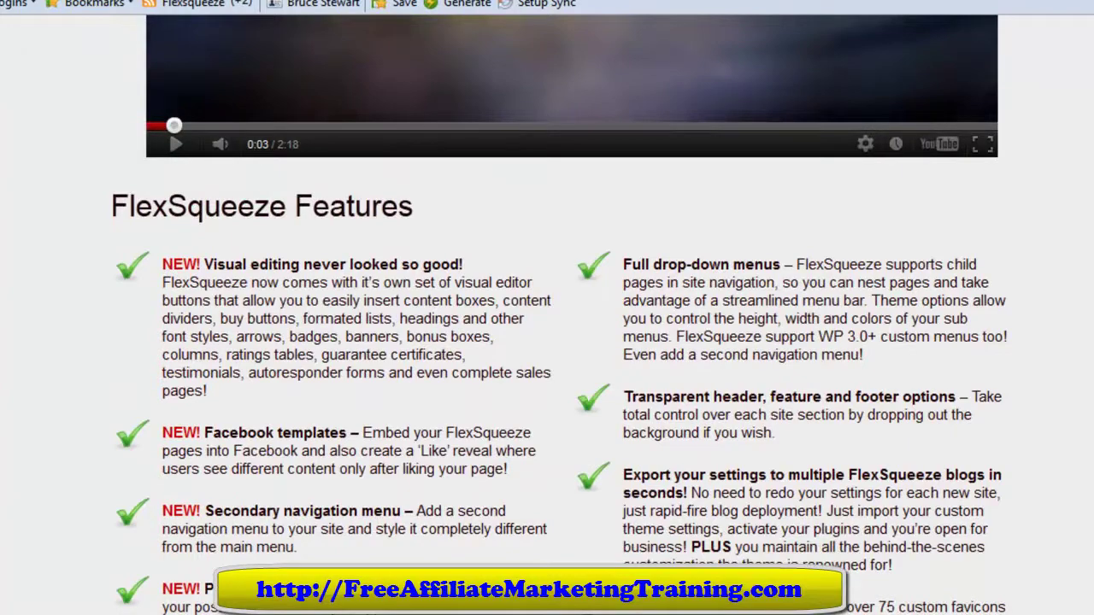
{"action": "scroll", "coordinate": [634, 482], "scroll_direction": "down", "scroll_amount": 3}
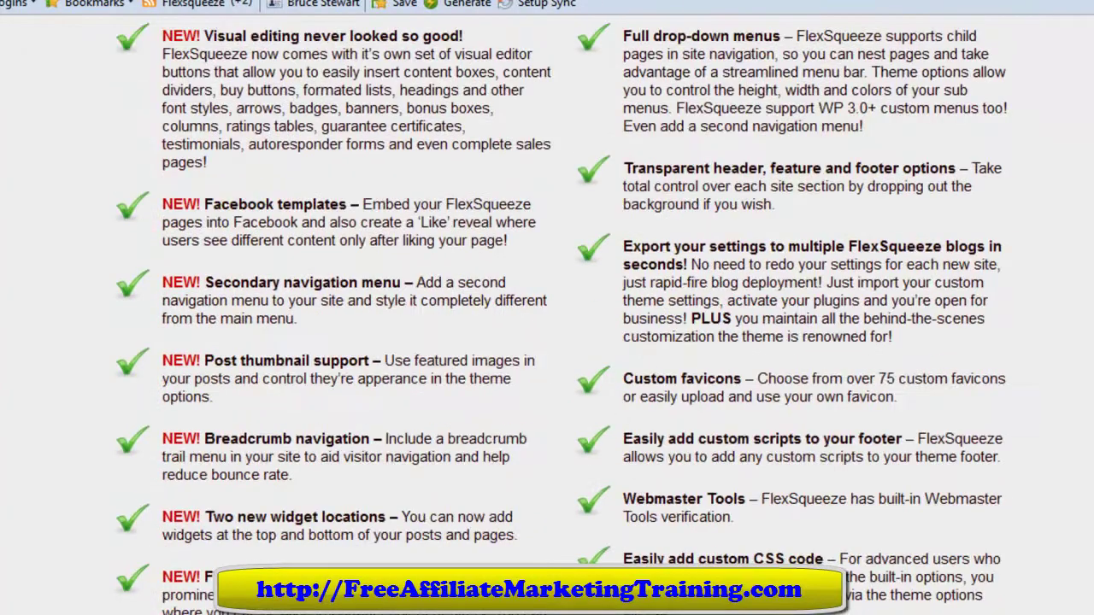
{"action": "scroll", "coordinate": [342, 494], "scroll_direction": "down", "scroll_amount": 6}
{"action": "scroll", "coordinate": [342, 494], "scroll_direction": "down", "scroll_amount": 10}
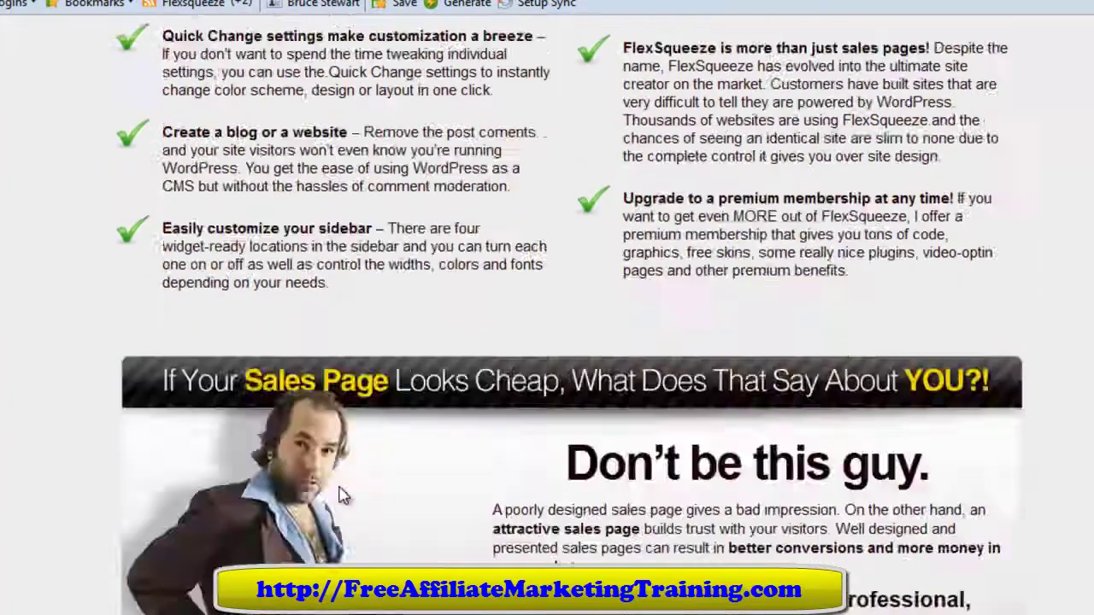
{"action": "scroll", "coordinate": [376, 509], "scroll_direction": "up", "scroll_amount": 15}
{"action": "scroll", "coordinate": [829, 452], "scroll_direction": "down", "scroll_amount": 5}
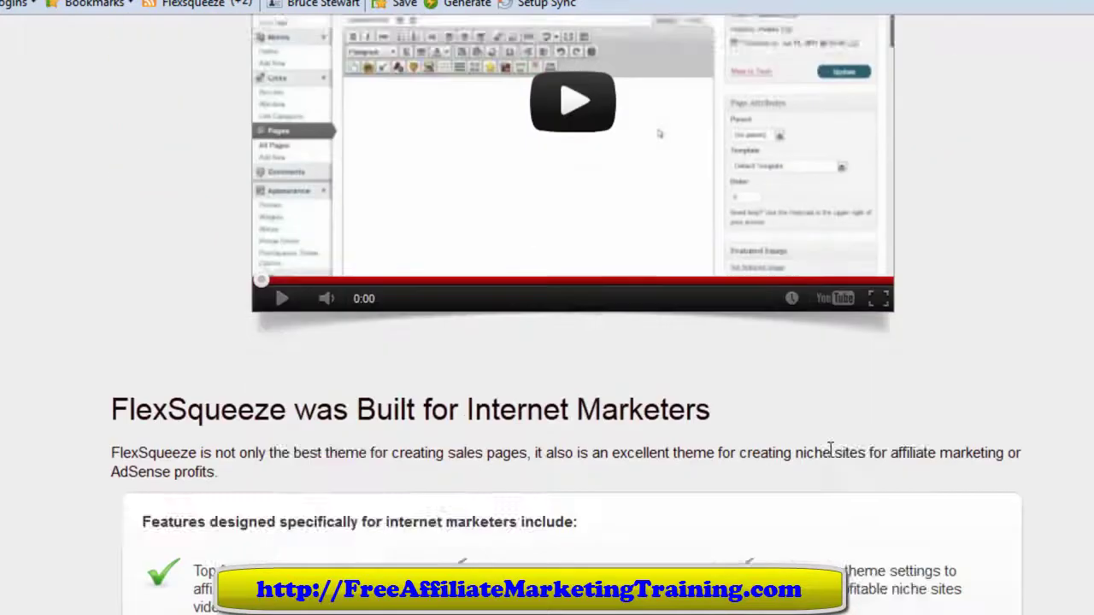
{"action": "scroll", "coordinate": [989, 402], "scroll_direction": "down", "scroll_amount": 4}
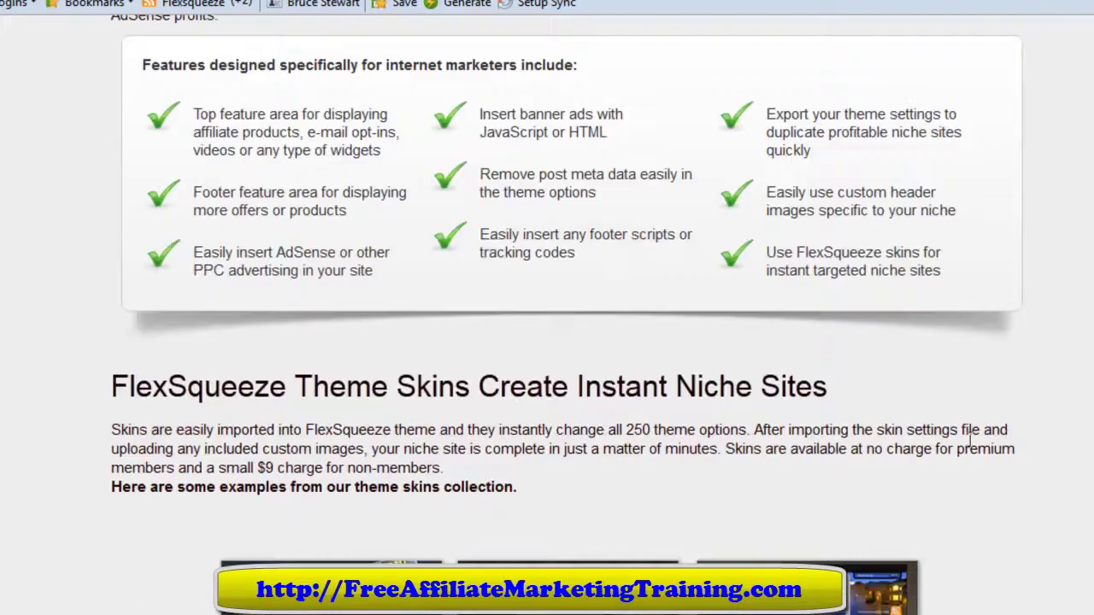
{"action": "scroll", "coordinate": [945, 450], "scroll_direction": "down", "scroll_amount": 4}
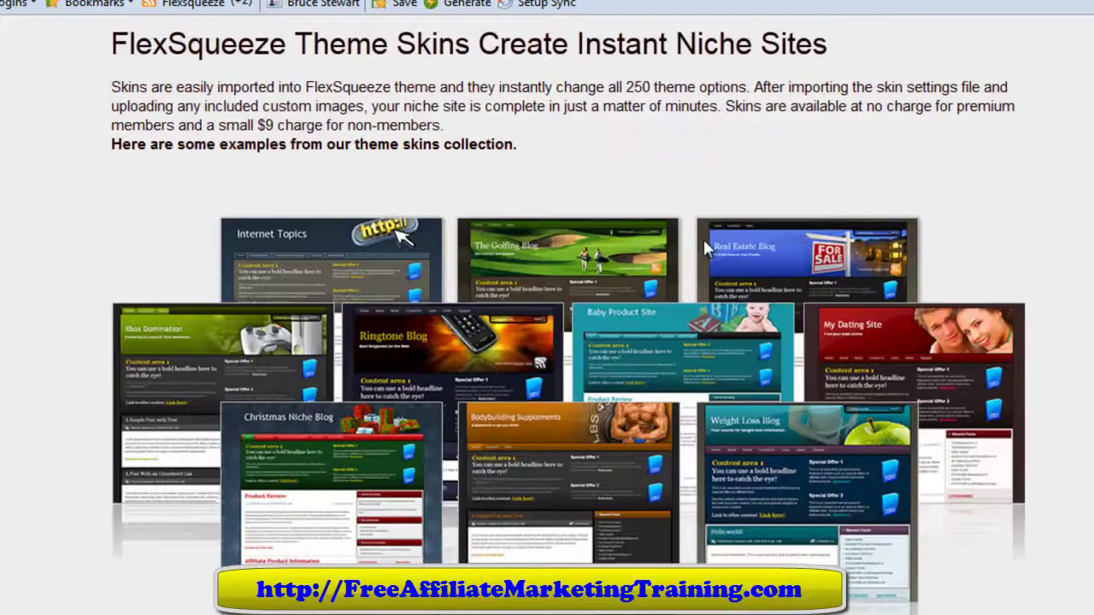
{"action": "scroll", "coordinate": [713, 250], "scroll_direction": "down", "scroll_amount": 15}
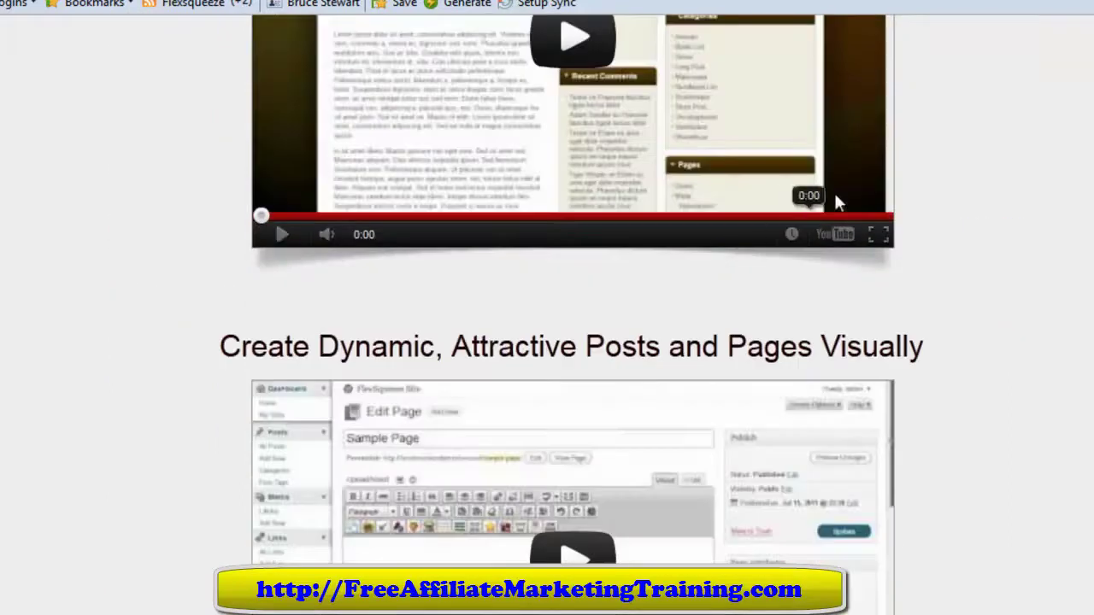
{"action": "scroll", "coordinate": [1047, 323], "scroll_direction": "down", "scroll_amount": 5}
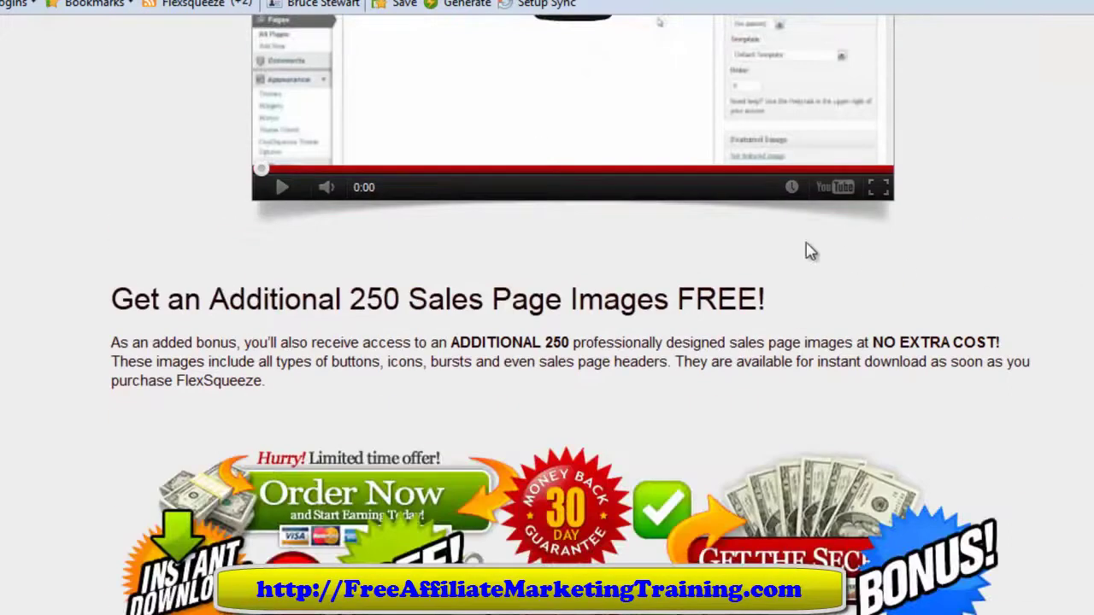
{"action": "scroll", "coordinate": [806, 249], "scroll_direction": "down", "scroll_amount": 3}
{"action": "scroll", "coordinate": [547, 308], "scroll_direction": "down", "scroll_amount": 4}
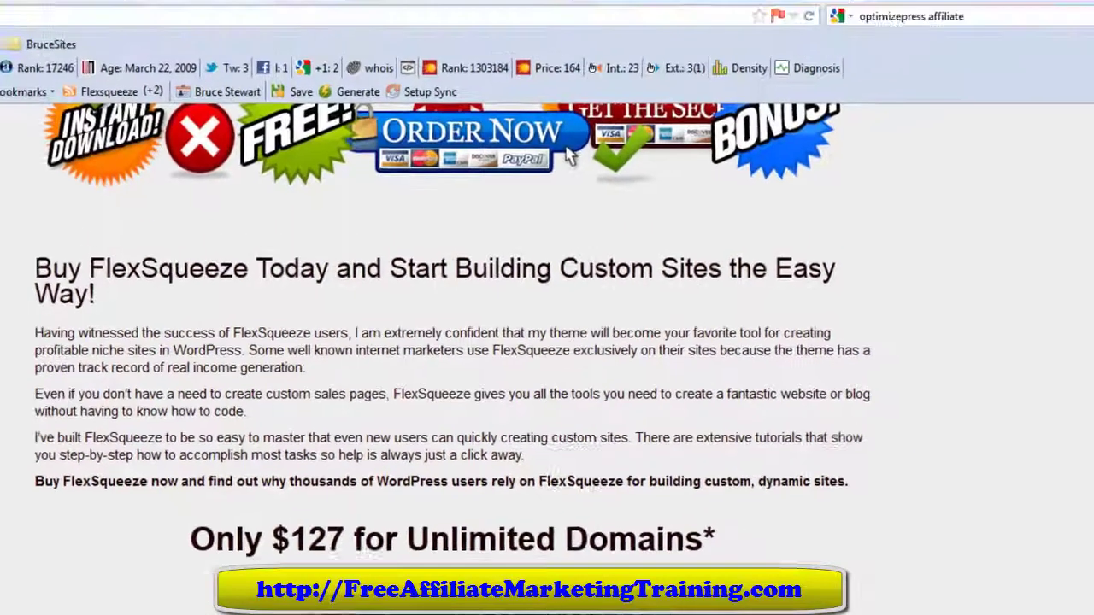
{"action": "scroll", "coordinate": [1083, 195], "scroll_direction": "up", "scroll_amount": 10}
{"action": "scroll", "coordinate": [1083, 195], "scroll_direction": "up", "scroll_amount": 10}
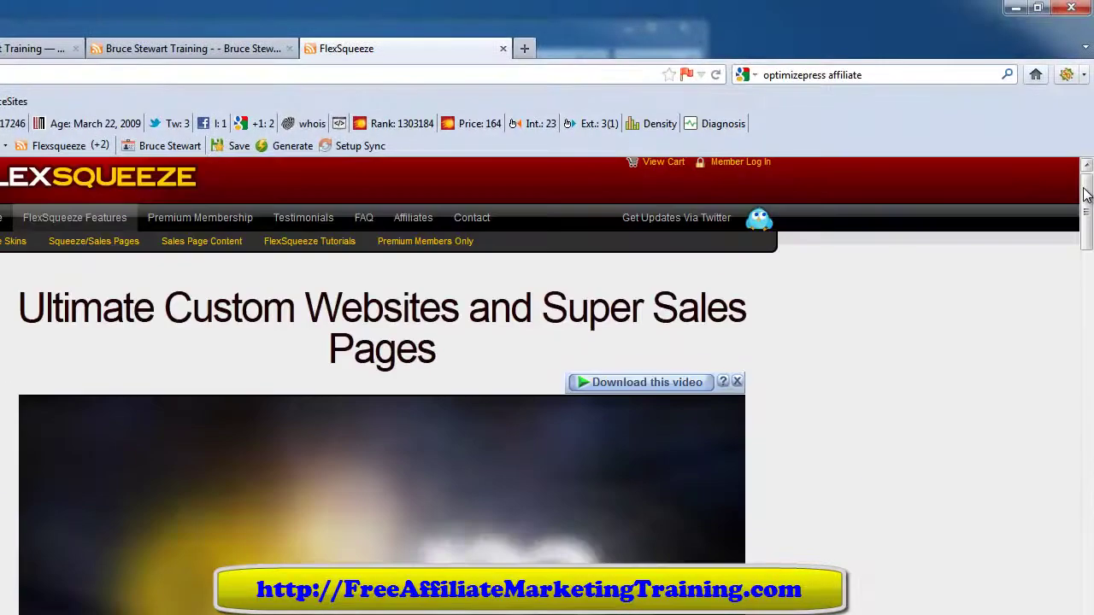
Step: Switch back to the Flexsqueeze Wordpress Theme post draft and read through its headings, text, images and affiliate links
{"action": "left_click", "coordinate": [3, 49]}
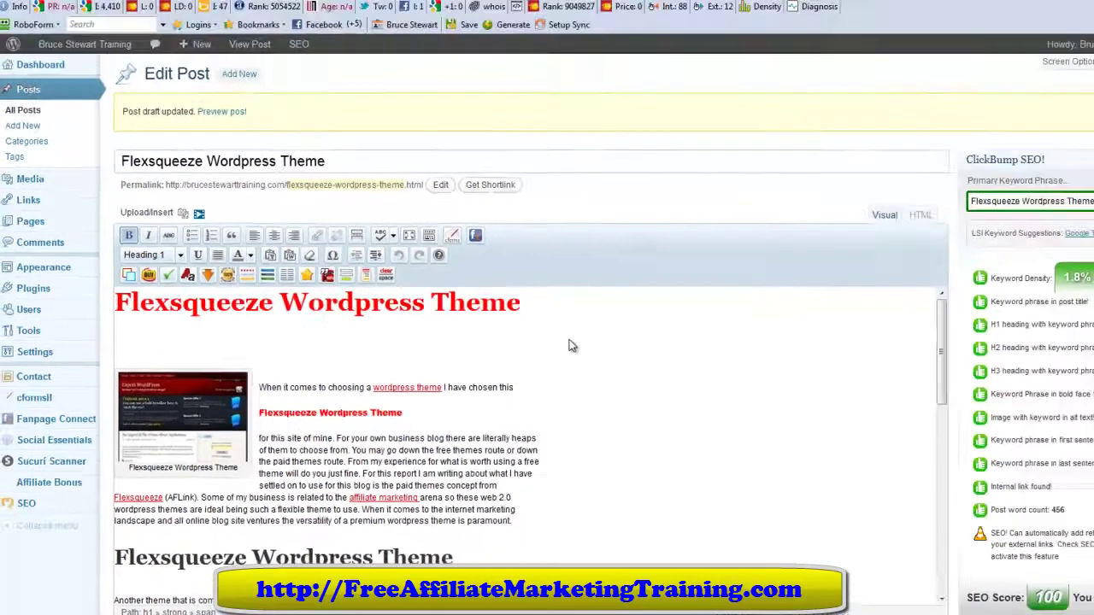
{"action": "scroll", "coordinate": [528, 372], "scroll_direction": "down", "scroll_amount": 8}
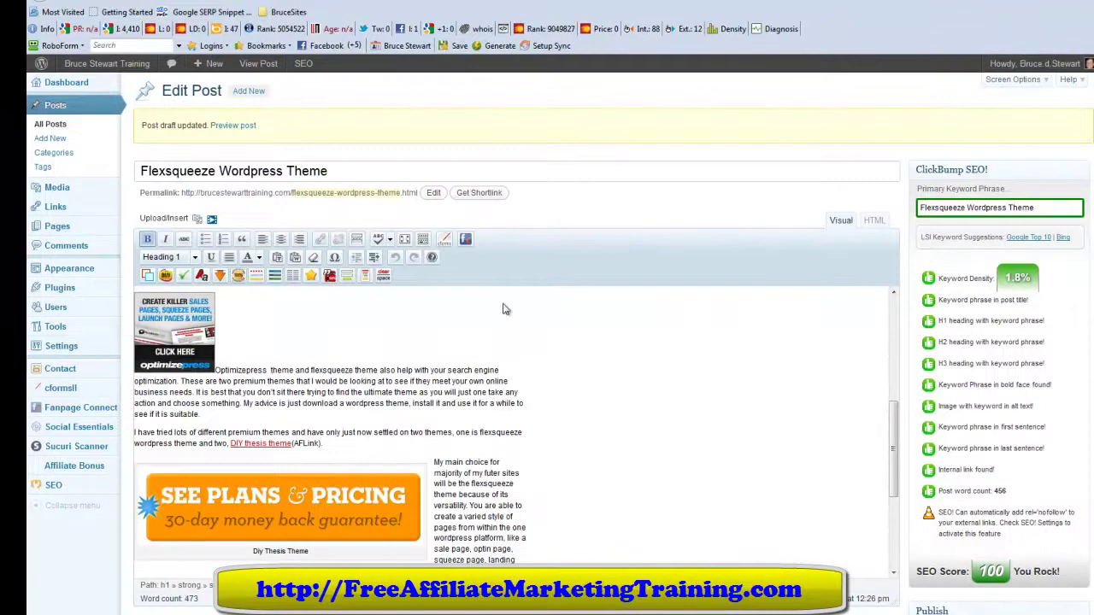
{"action": "scroll", "coordinate": [363, 342], "scroll_direction": "down", "scroll_amount": 2}
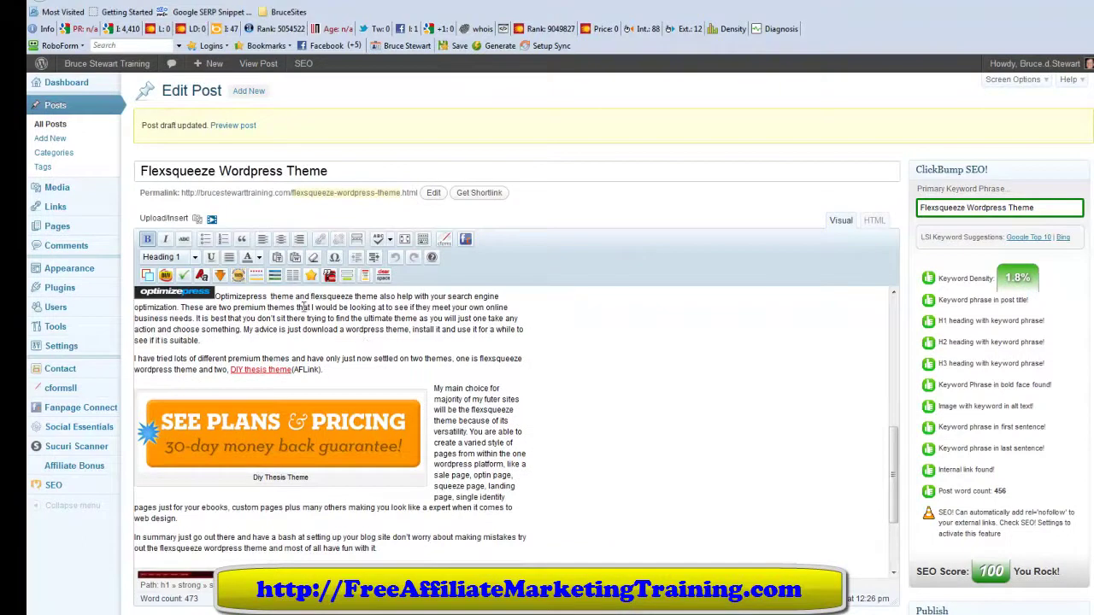
{"action": "scroll", "coordinate": [311, 308], "scroll_direction": "down", "scroll_amount": 2}
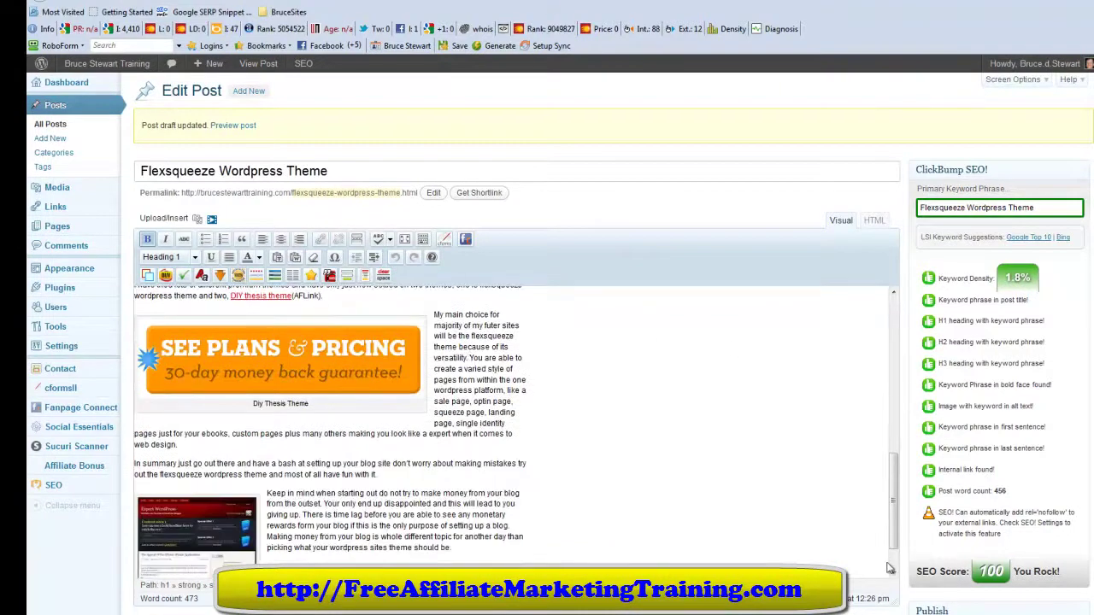
{"action": "scroll", "coordinate": [513, 427], "scroll_direction": "down", "scroll_amount": 5}
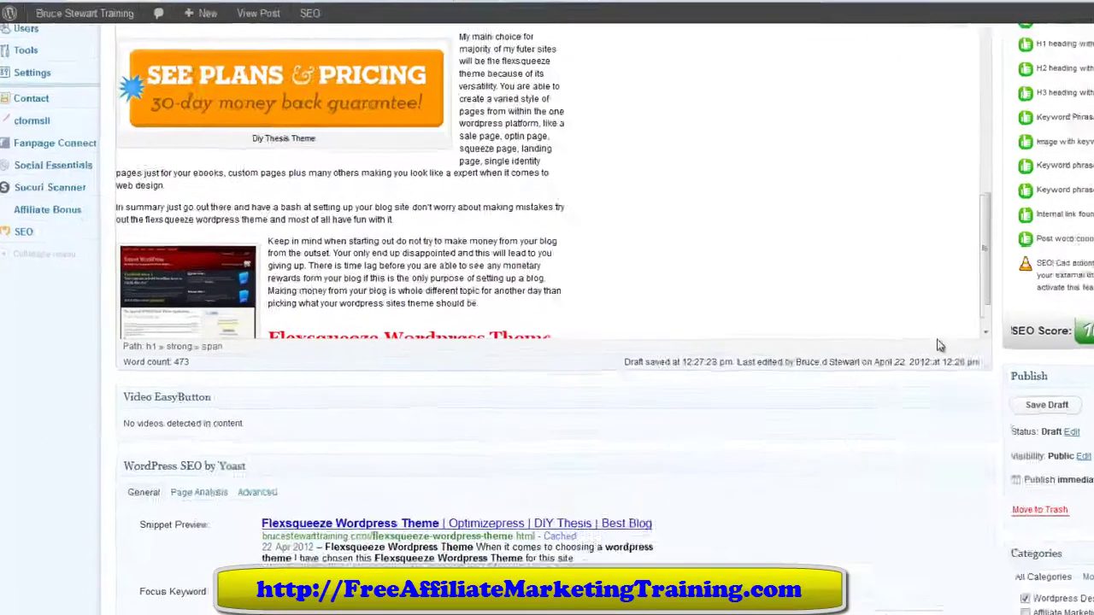
{"action": "scroll", "coordinate": [359, 342], "scroll_direction": "up", "scroll_amount": 3}
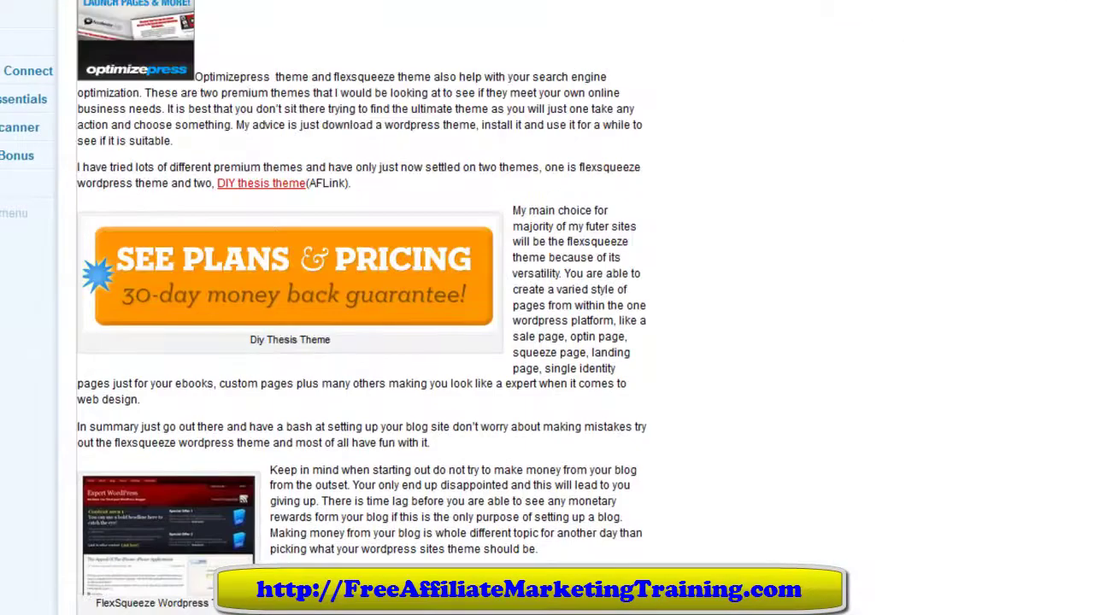
{"action": "scroll", "coordinate": [359, 307], "scroll_direction": "up", "scroll_amount": 5}
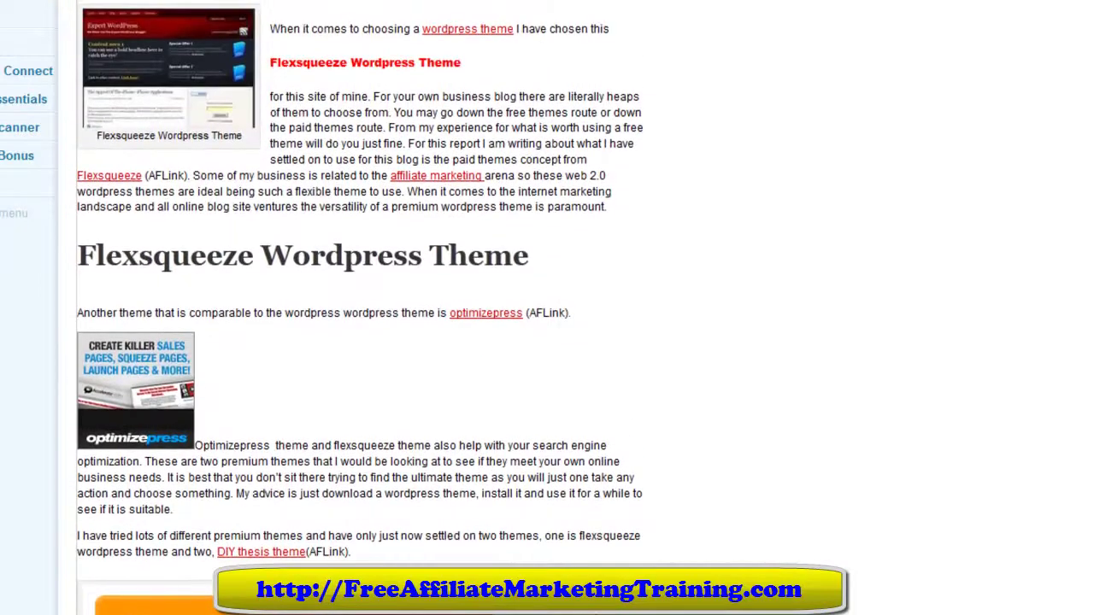
{"action": "scroll", "coordinate": [1013, 87], "scroll_direction": "up", "scroll_amount": 3}
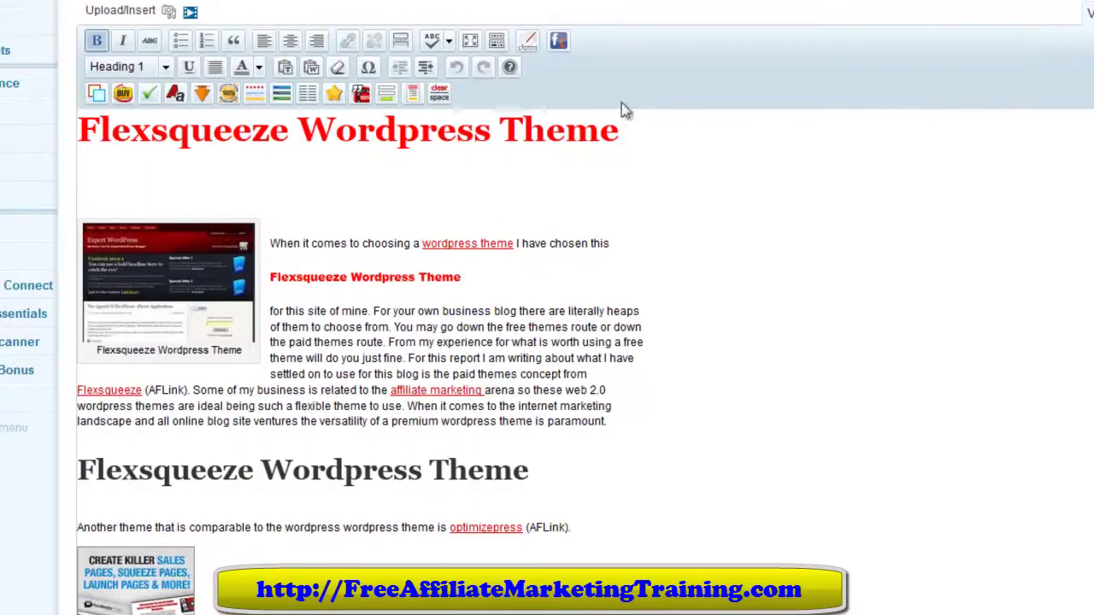
Step: Review the draft's optimizepress and DIY thesis theme sections, its closing heading, and the WordPress SEO by Yoast fields
{"action": "scroll", "coordinate": [678, 179], "scroll_direction": "down", "scroll_amount": 4}
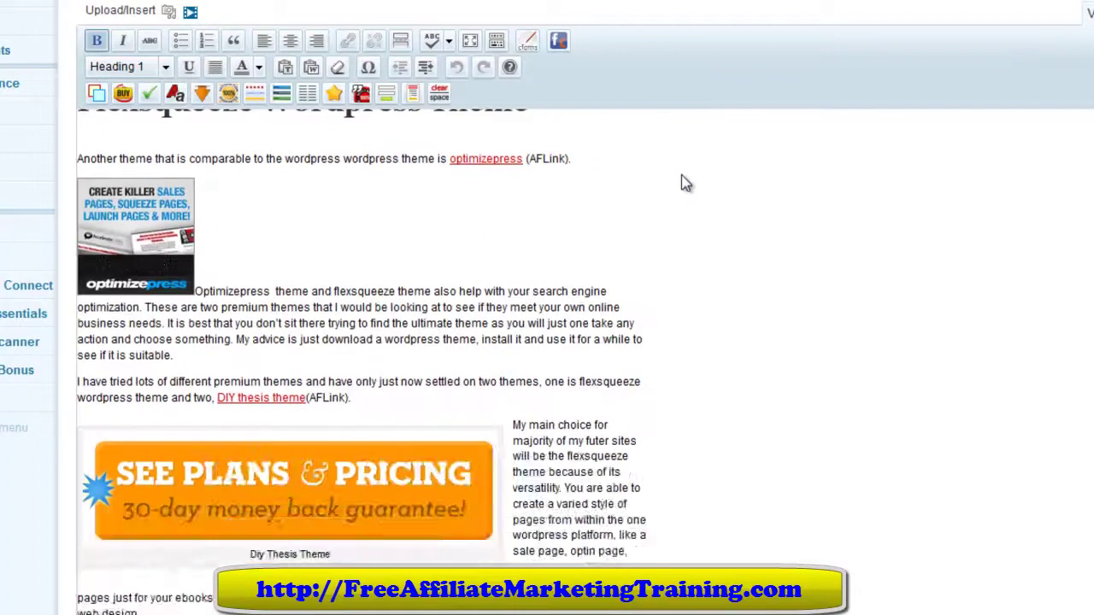
{"action": "scroll", "coordinate": [684, 182], "scroll_direction": "up", "scroll_amount": 1}
{"action": "scroll", "coordinate": [531, 254], "scroll_direction": "down", "scroll_amount": 1}
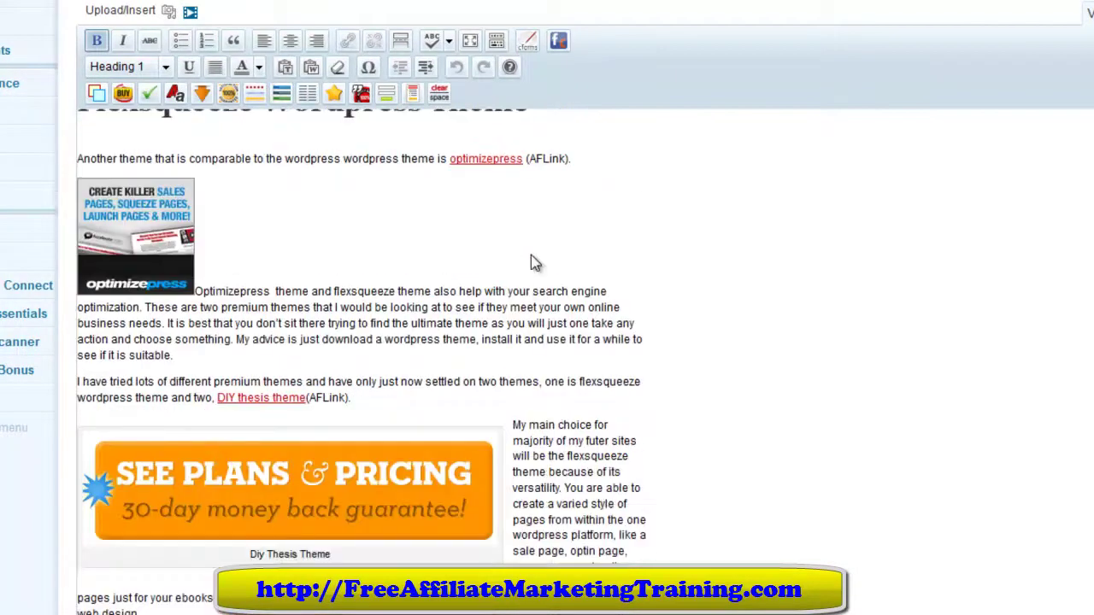
{"action": "scroll", "coordinate": [530, 261], "scroll_direction": "down", "scroll_amount": 1}
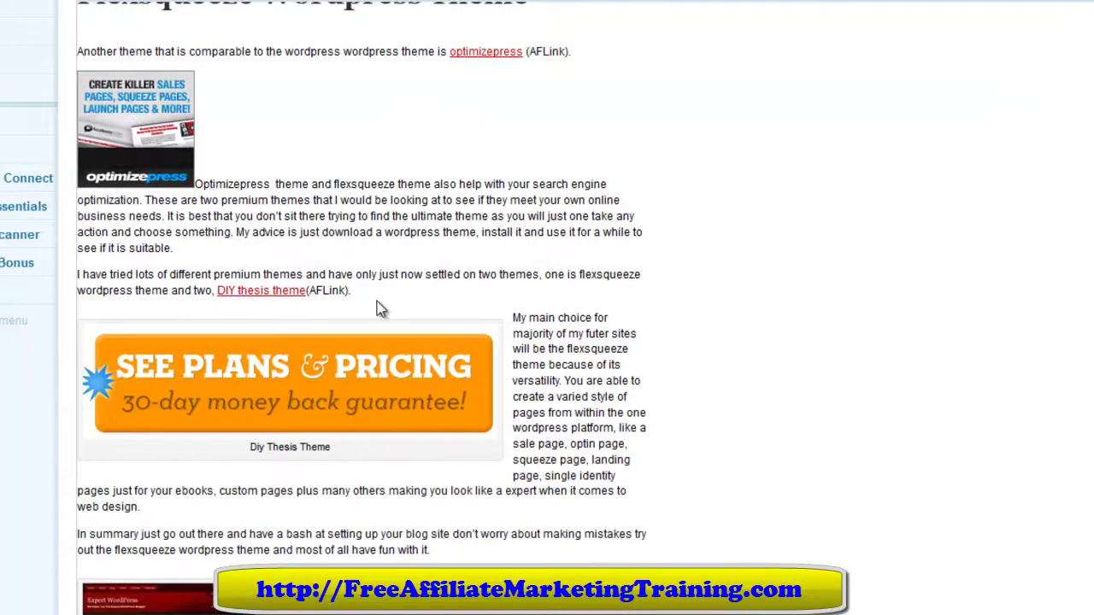
{"action": "scroll", "coordinate": [743, 288], "scroll_direction": "down", "scroll_amount": 2}
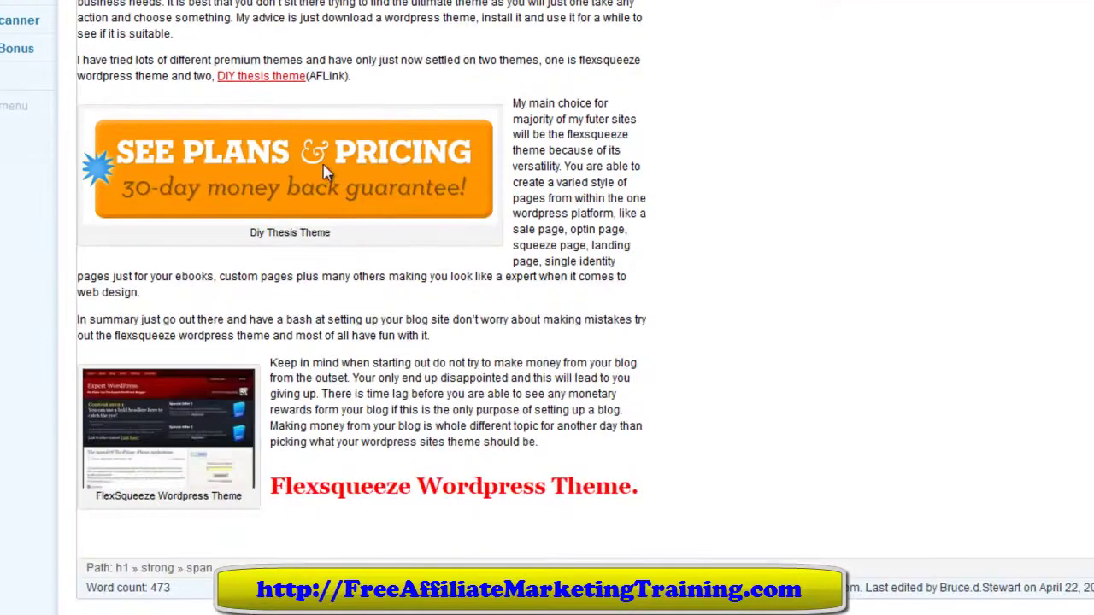
{"action": "scroll", "coordinate": [612, 231], "scroll_direction": "down", "scroll_amount": 2}
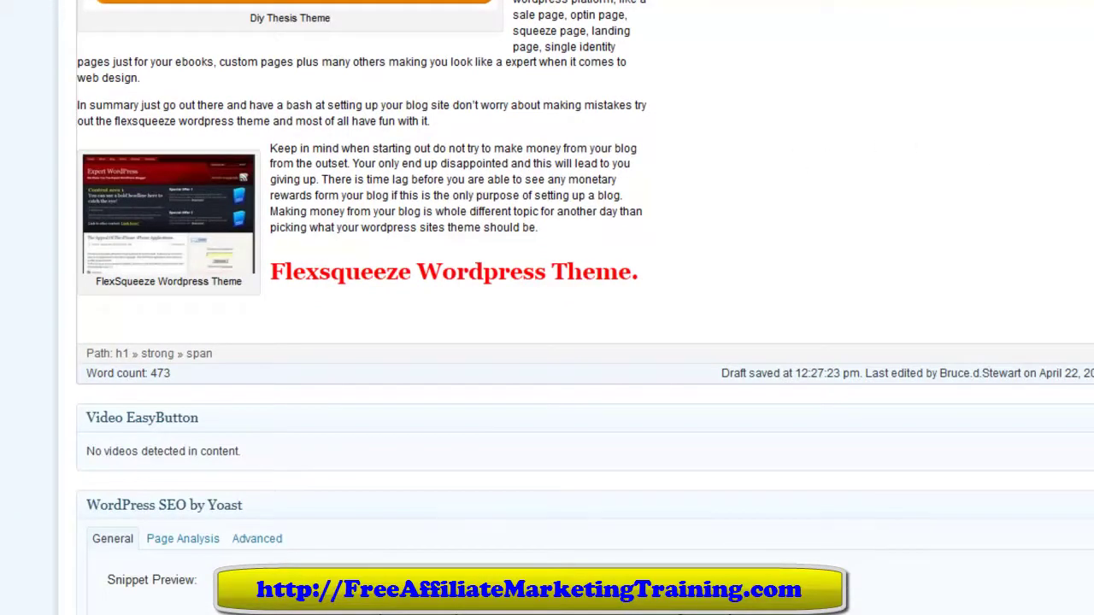
{"action": "scroll", "coordinate": [547, 308], "scroll_direction": "up", "scroll_amount": 2}
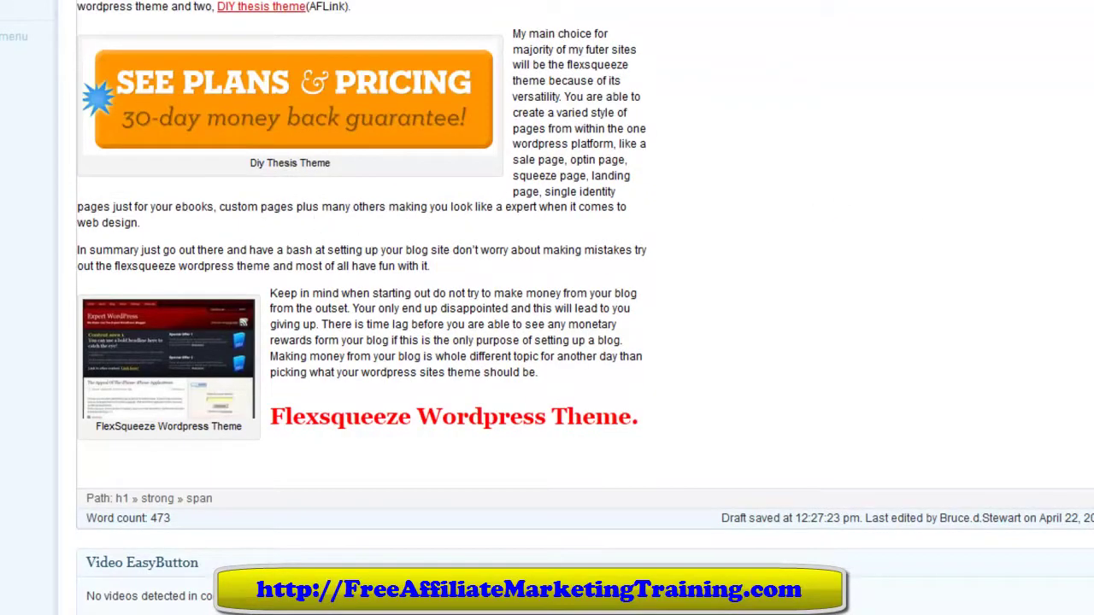
{"action": "scroll", "coordinate": [547, 308], "scroll_direction": "up", "scroll_amount": 6}
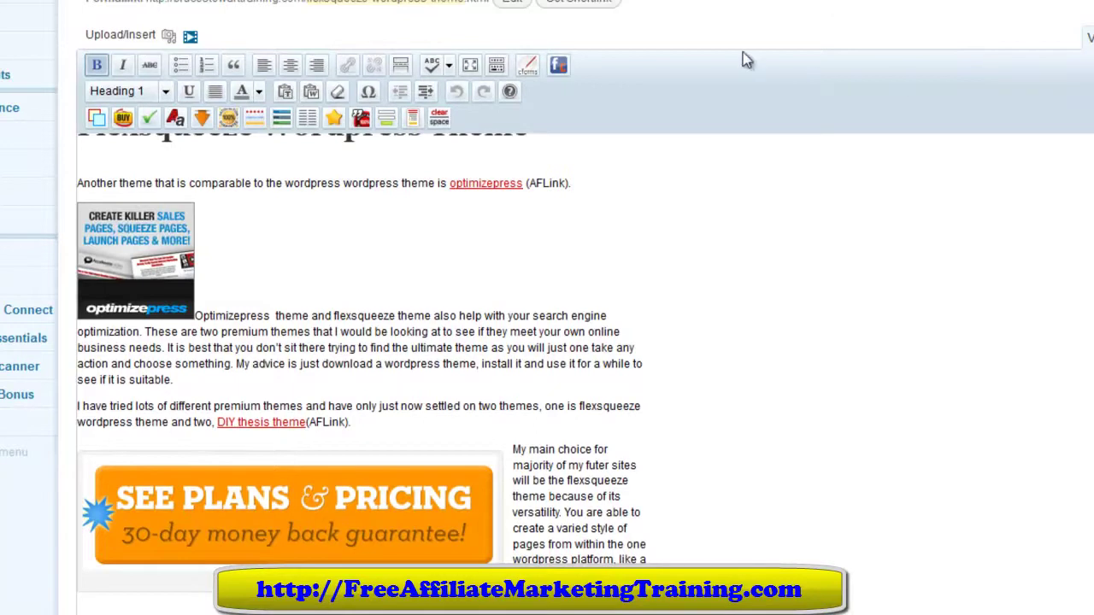
{"action": "scroll", "coordinate": [699, 259], "scroll_direction": "up", "scroll_amount": 3}
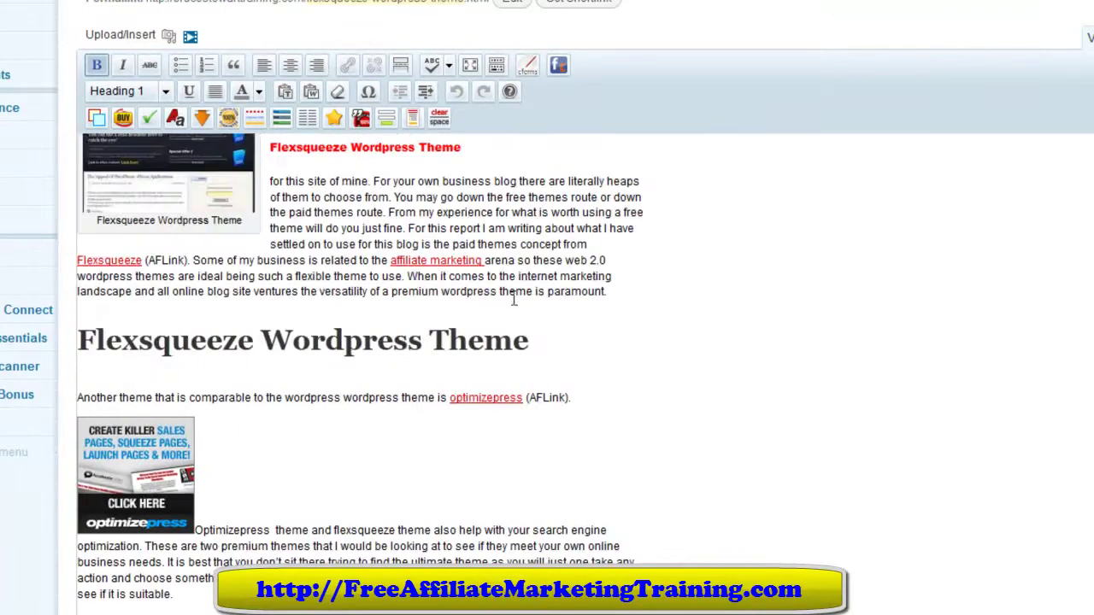
{"action": "scroll", "coordinate": [547, 307], "scroll_direction": "down", "scroll_amount": 4}
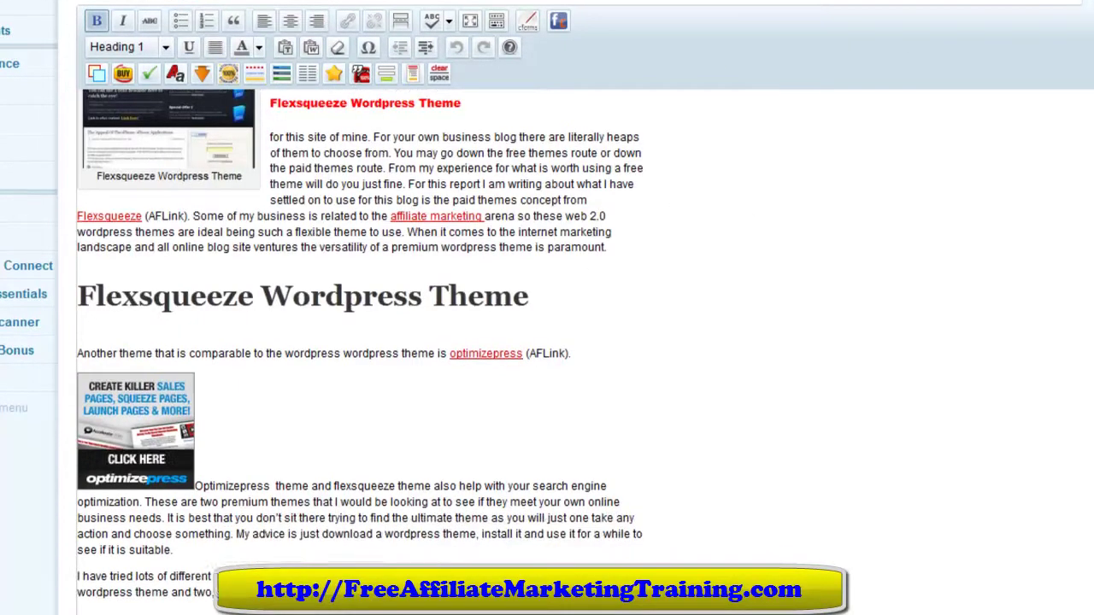
{"action": "scroll", "coordinate": [547, 308], "scroll_direction": "down", "scroll_amount": 5}
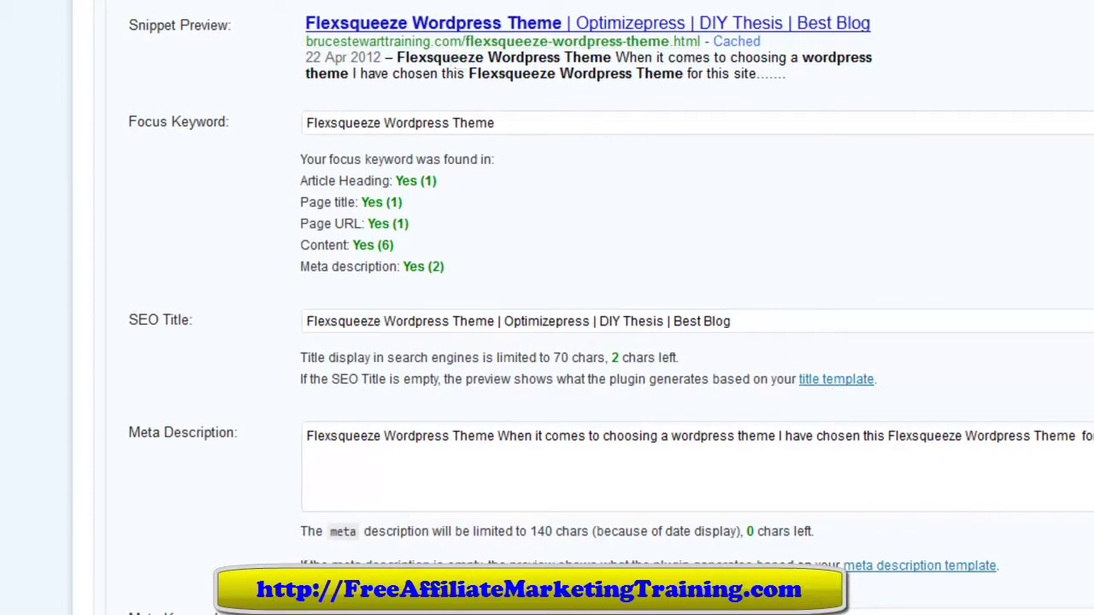
{"action": "scroll", "coordinate": [547, 342], "scroll_direction": "up", "scroll_amount": 15}
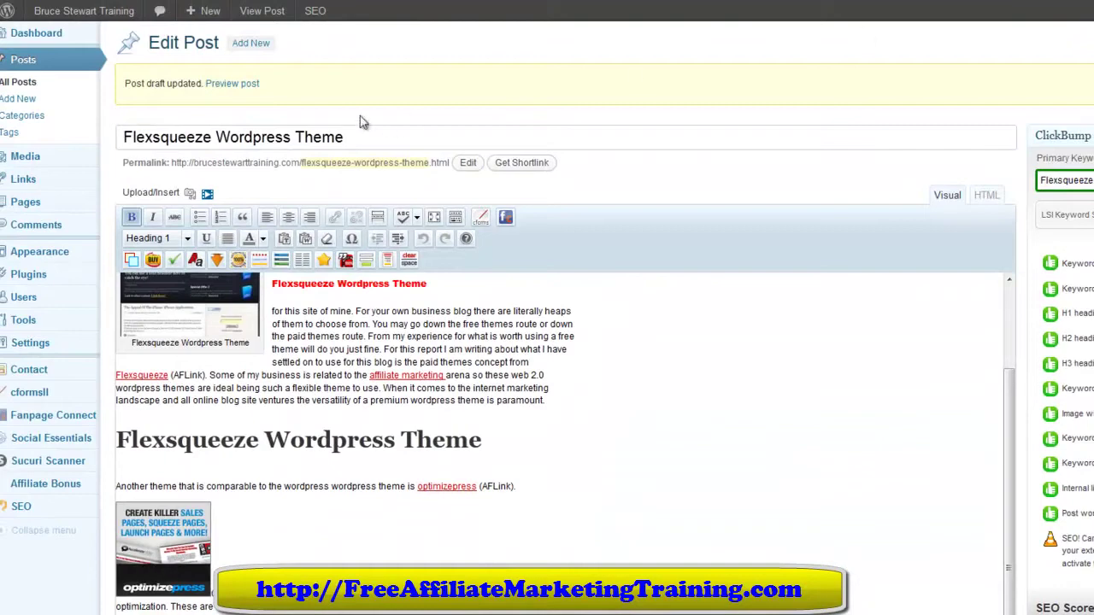
Step: Open the installed plugins list and review its entries, also checking the header and navigation menus on the site's Blog page
{"action": "mouse_move", "coordinate": [28, 274]}
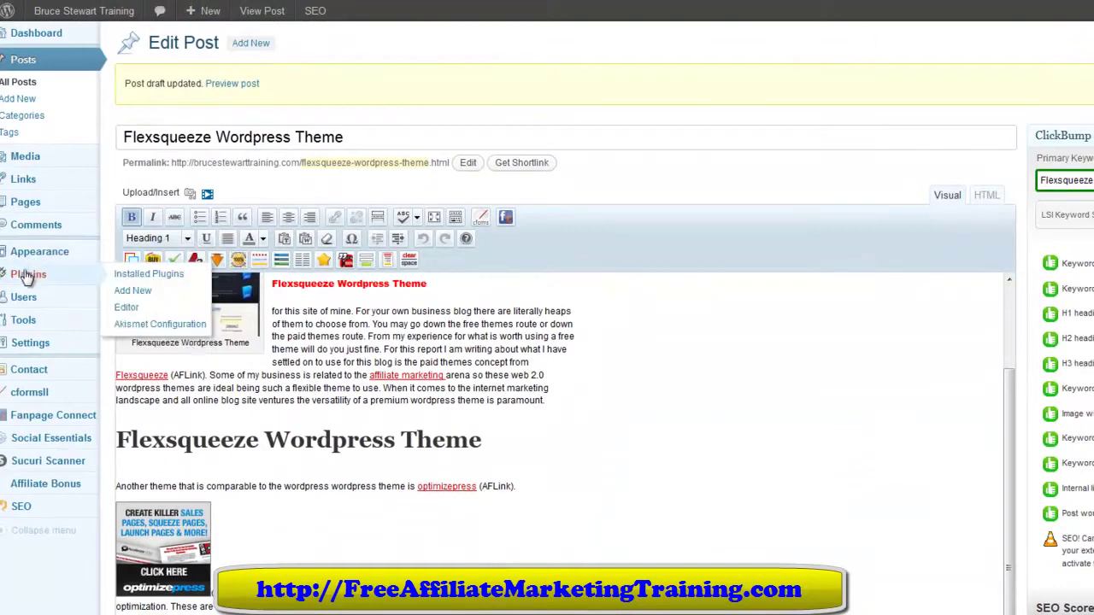
{"action": "left_click", "coordinate": [143, 279]}
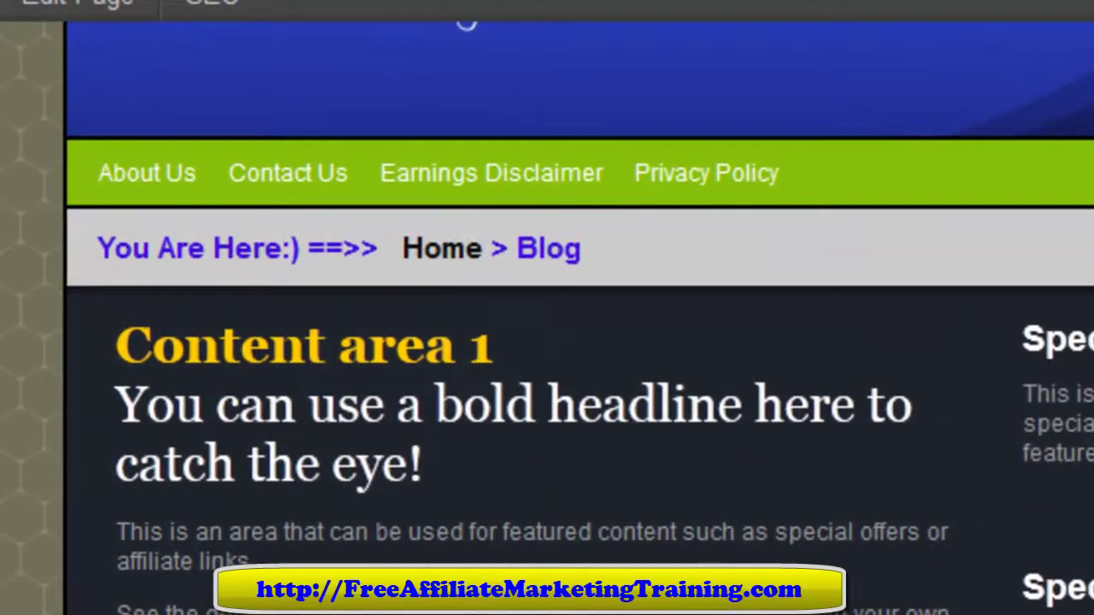
{"action": "scroll", "coordinate": [466, 23], "scroll_direction": "up", "scroll_amount": 3}
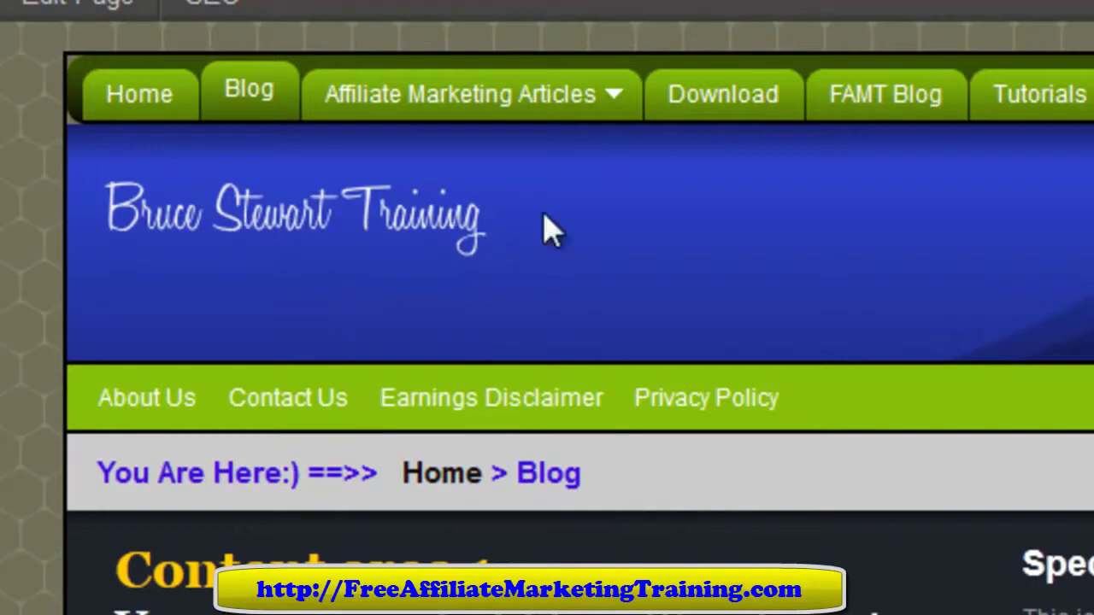
{"action": "scroll", "coordinate": [576, 452], "scroll_direction": "down", "scroll_amount": 5}
{"action": "scroll", "coordinate": [961, 600], "scroll_direction": "down", "scroll_amount": 8}
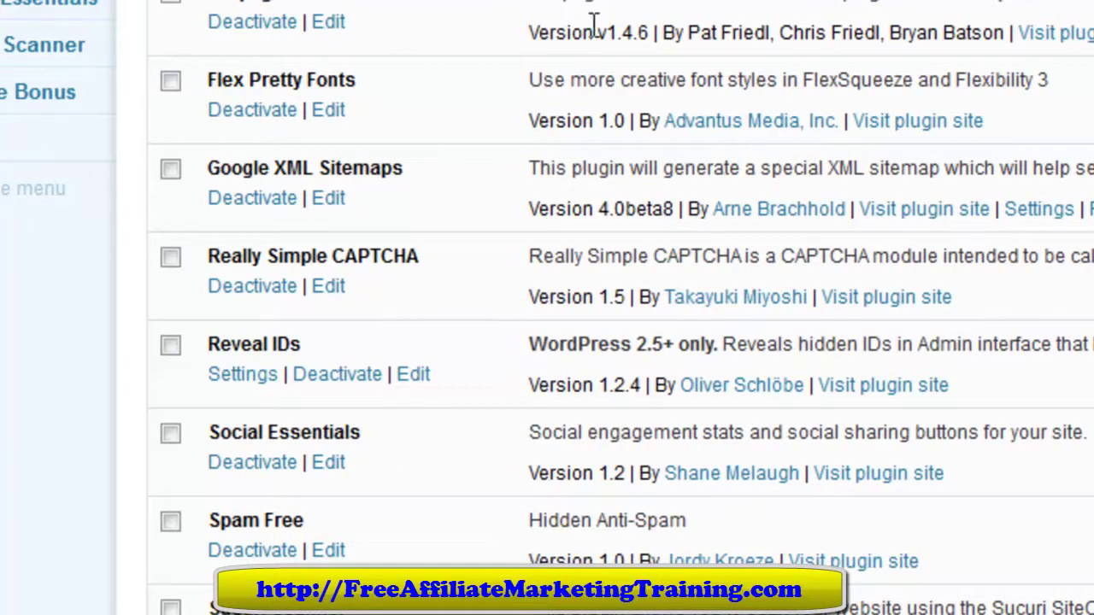
{"action": "scroll", "coordinate": [592, 23], "scroll_direction": "up", "scroll_amount": 4}
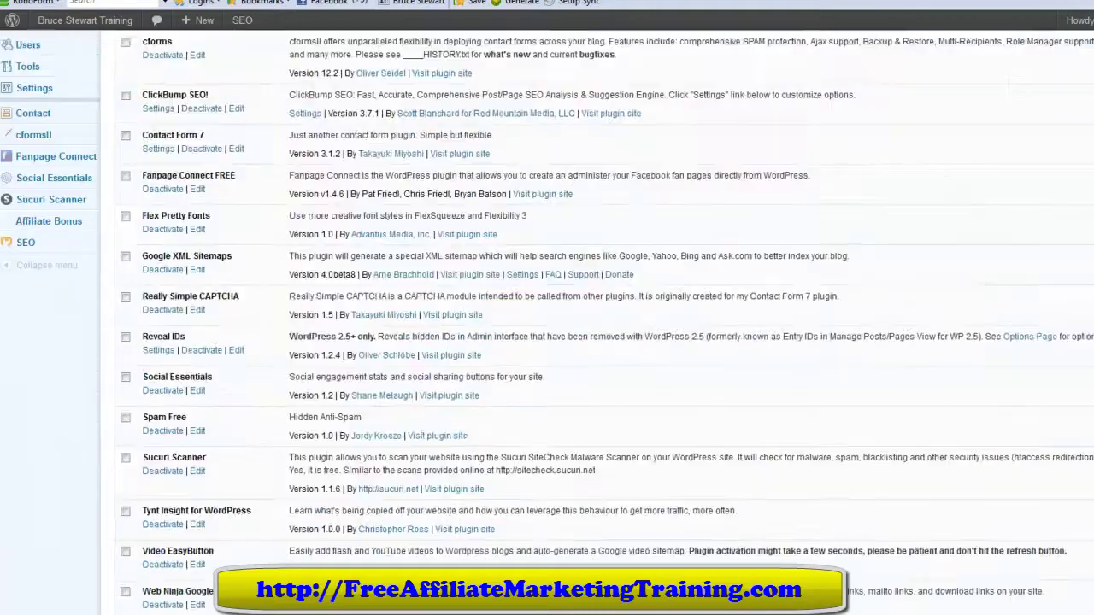
Step: Review the remaining installed plugins and the social sharing buttons on the Postpartum Depression Support post
{"action": "scroll", "coordinate": [547, 342], "scroll_direction": "down", "scroll_amount": 1}
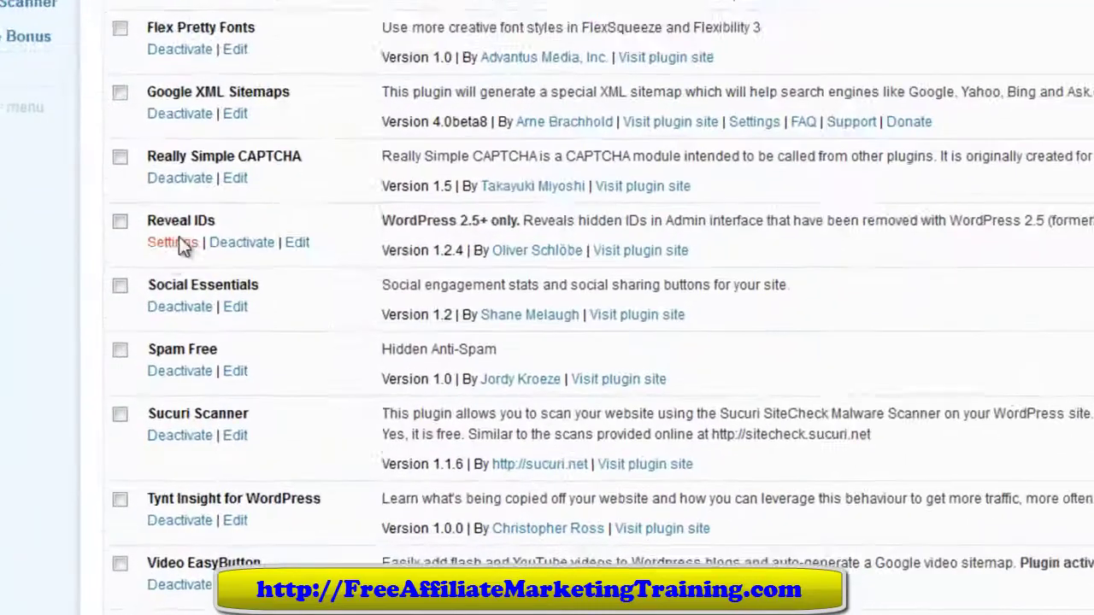
{"action": "scroll", "coordinate": [367, 256], "scroll_direction": "down", "scroll_amount": 2}
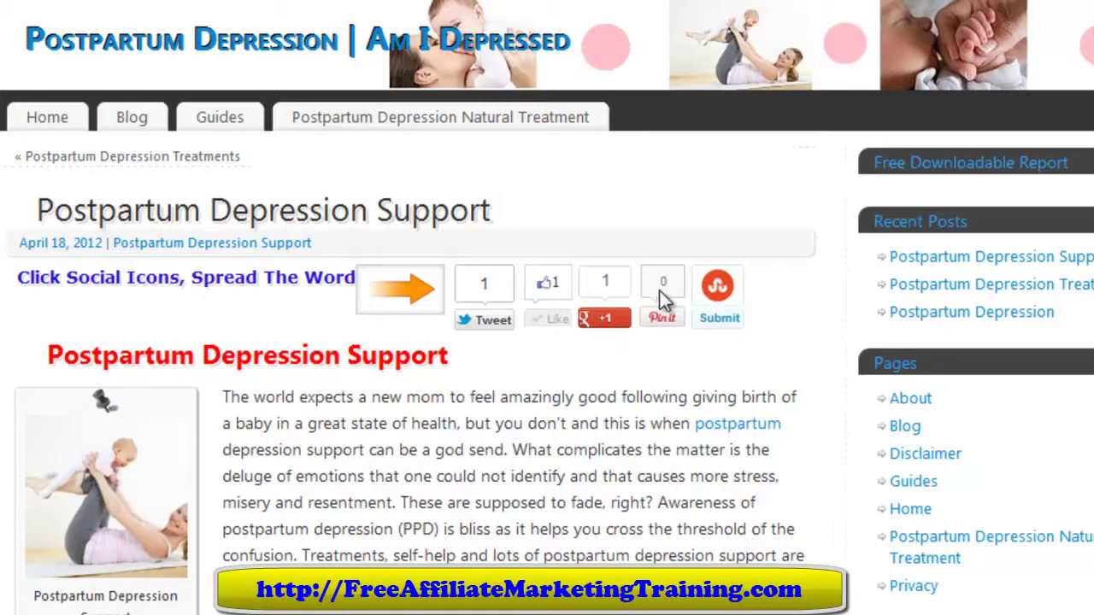
{"action": "left_click", "coordinate": [726, 298]}
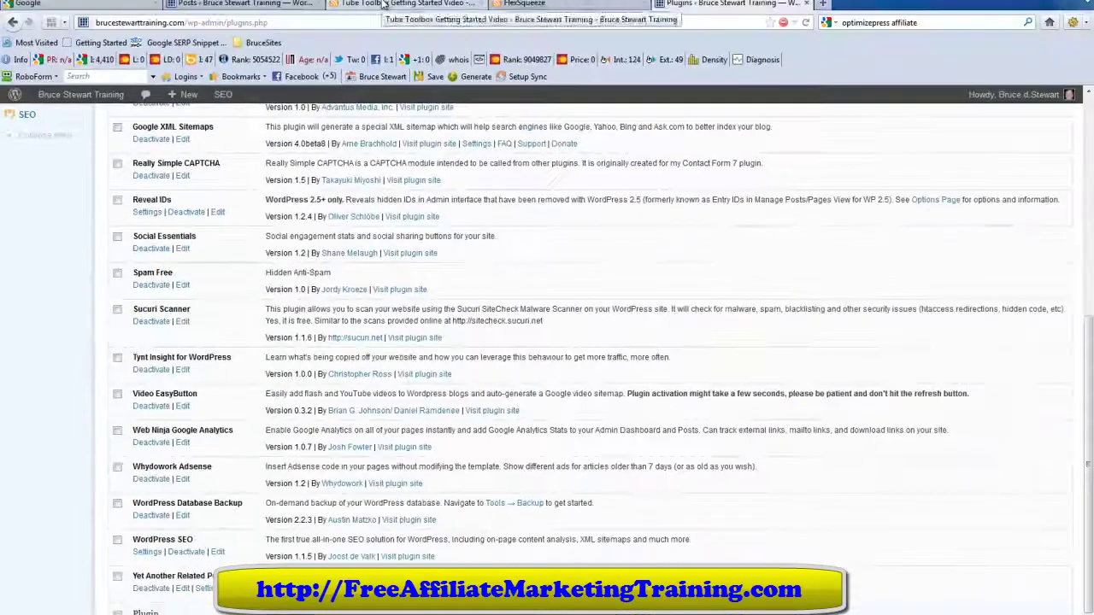
Step: Revisit the FlexSqueeze site and the posts list, and examine the Bruce Stewart Training home page layout
{"action": "left_click", "coordinate": [366, 6]}
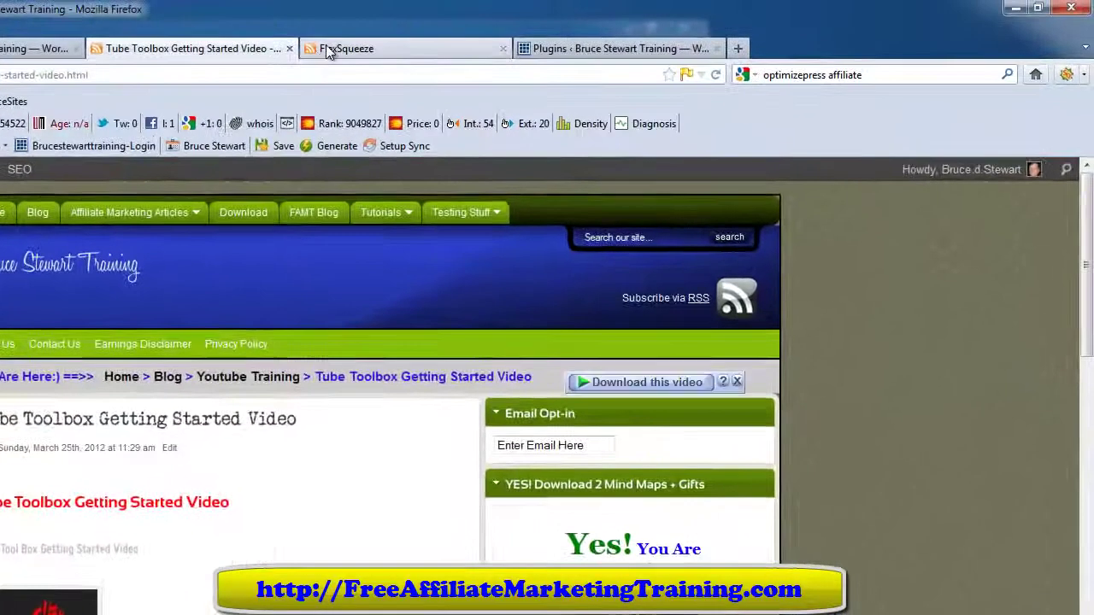
{"action": "left_click", "coordinate": [498, 7]}
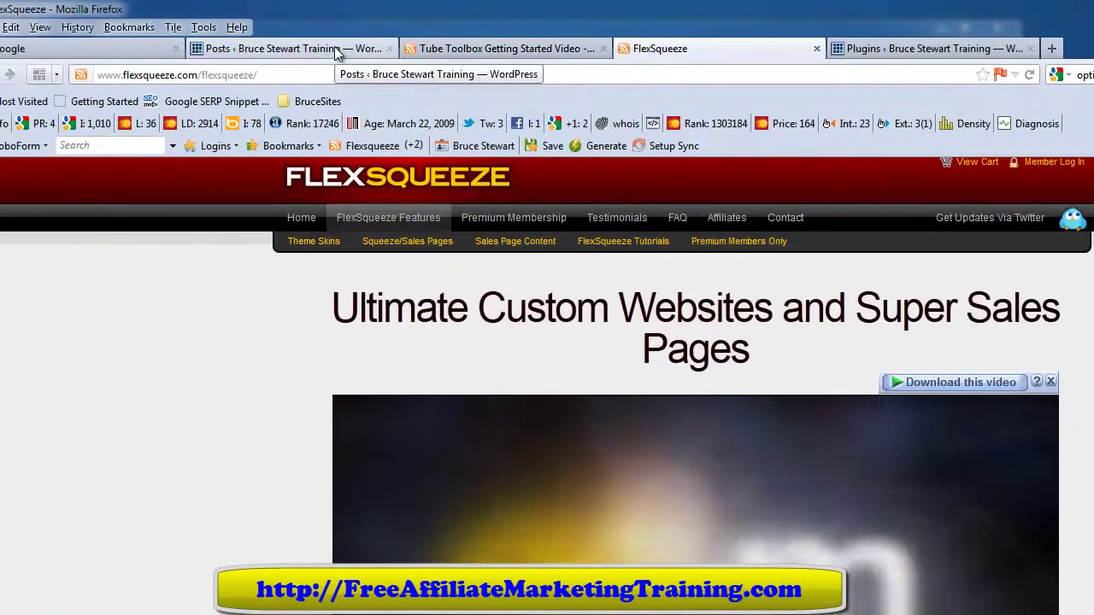
{"action": "left_click", "coordinate": [337, 49]}
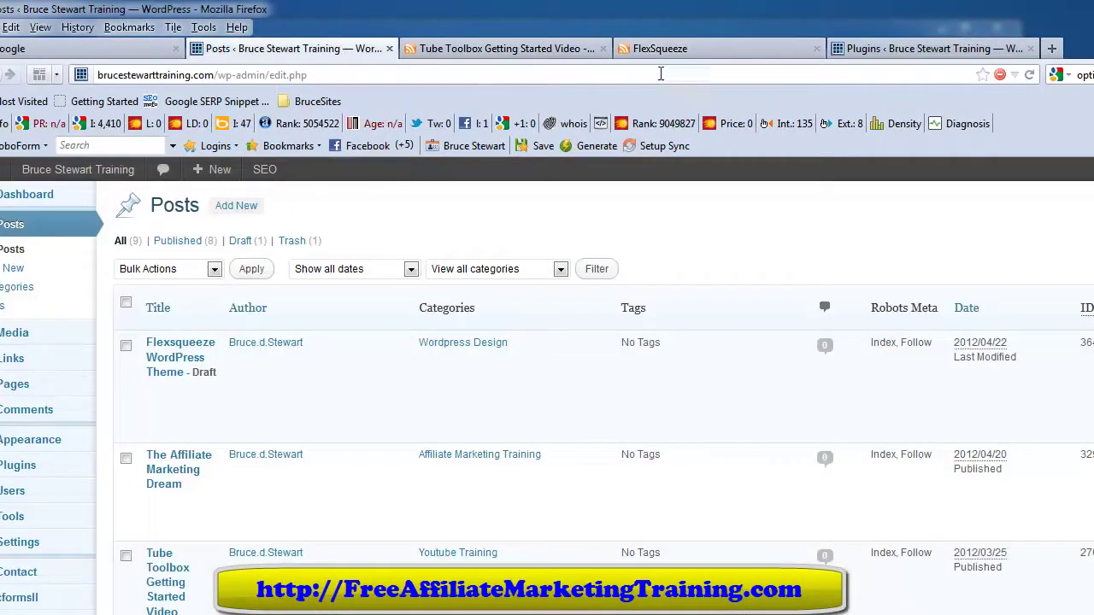
{"action": "left_click", "coordinate": [535, 50]}
{"action": "left_click", "coordinate": [301, 215]}
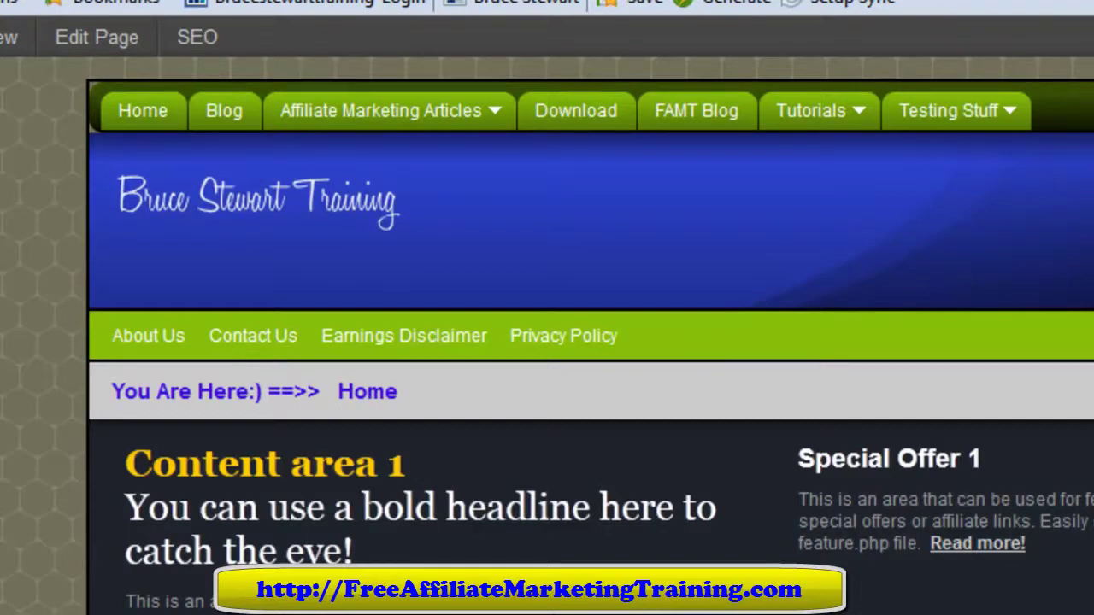
{"action": "scroll", "coordinate": [547, 342], "scroll_direction": "down", "scroll_amount": 6}
{"action": "scroll", "coordinate": [547, 342], "scroll_direction": "up", "scroll_amount": 6}
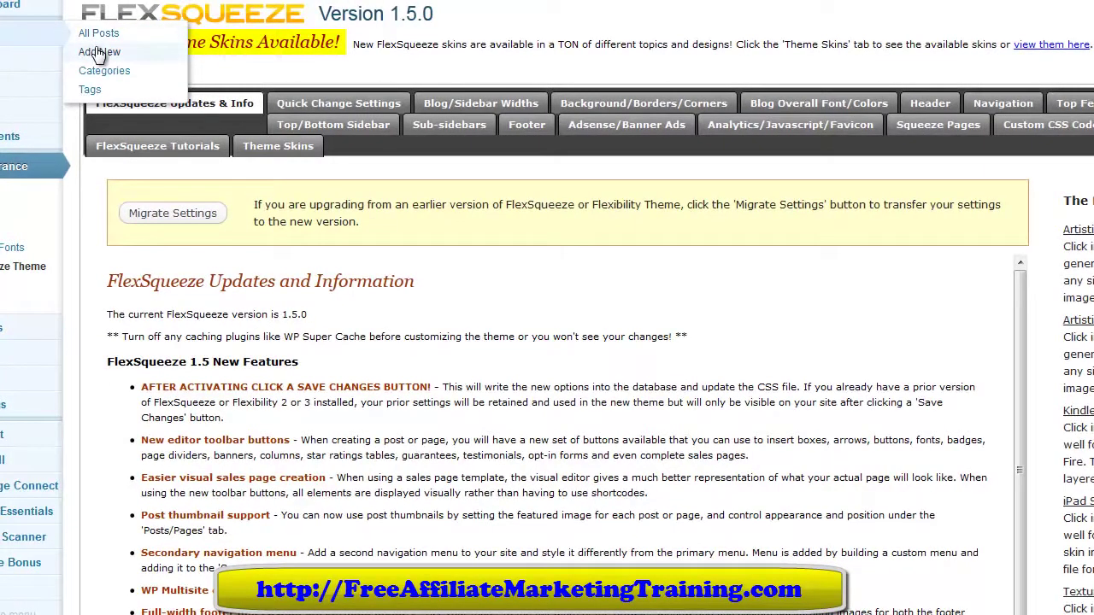
Step: Start a new post titled "This is A New Post About?" and look over its publishing options and categories
{"action": "left_click", "coordinate": [99, 54]}
{"action": "type", "text": "Thi"}
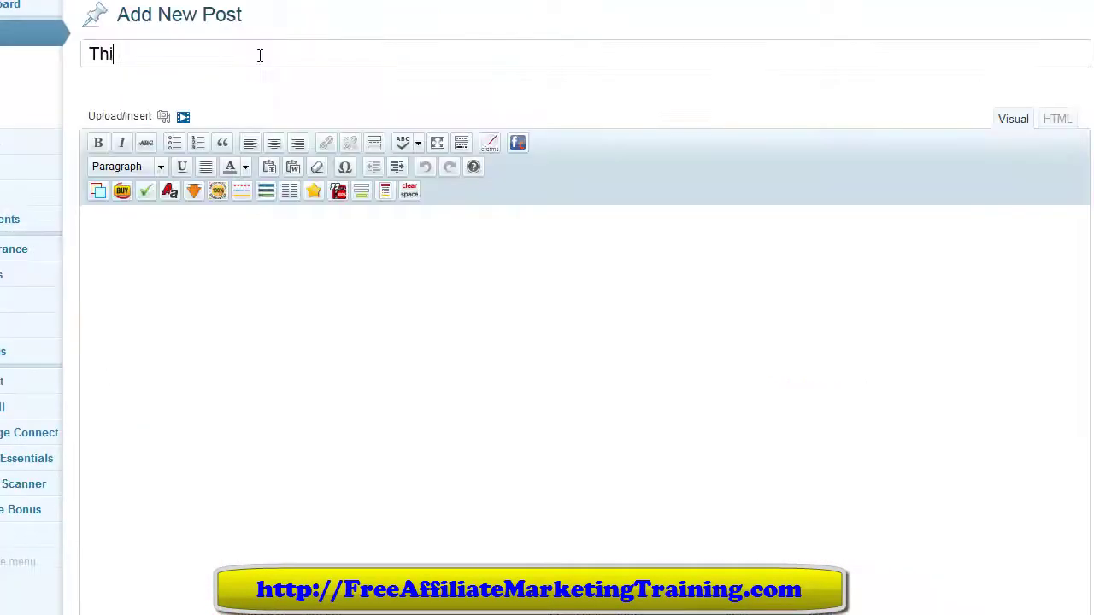
{"action": "type", "text": "s is A N"}
{"action": "type", "text": "ew Post About?"}
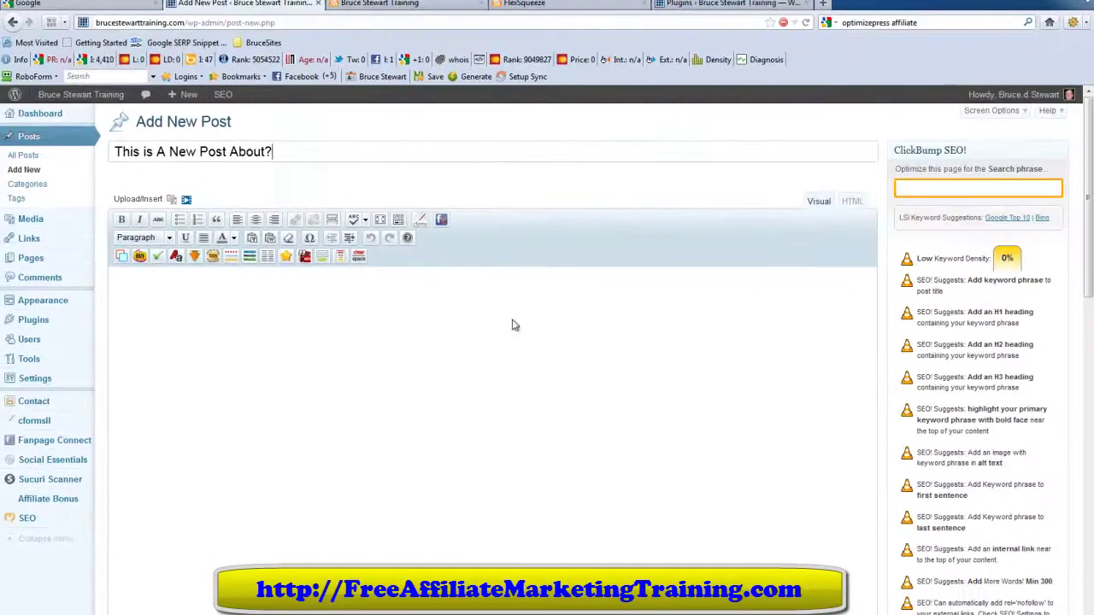
{"action": "scroll", "coordinate": [723, 342], "scroll_direction": "down", "scroll_amount": 5}
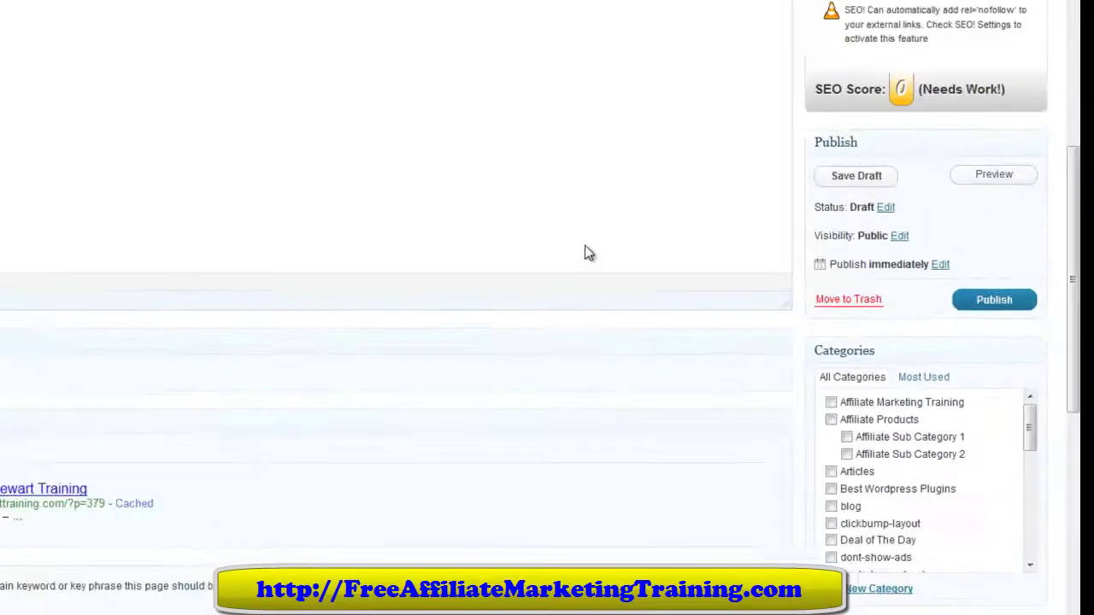
{"action": "scroll", "coordinate": [928, 357], "scroll_direction": "down", "scroll_amount": 3}
{"action": "scroll", "coordinate": [875, 345], "scroll_direction": "up", "scroll_amount": 3}
{"action": "scroll", "coordinate": [874, 344], "scroll_direction": "down", "scroll_amount": 5}
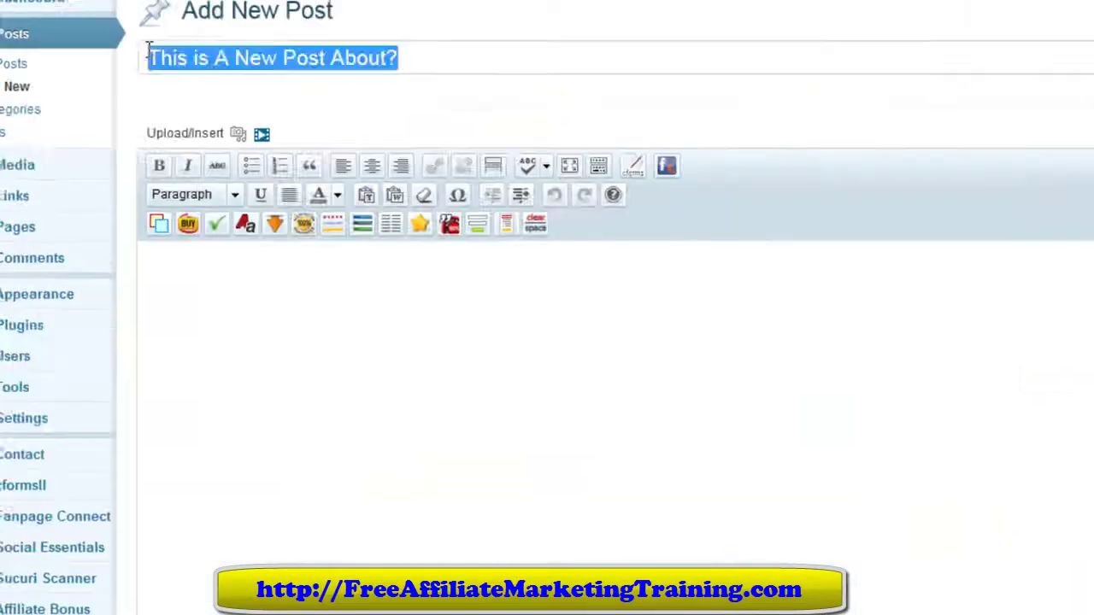
Step: Clear the new post's title, start a new page instead and title it "This is A New Page About?"
{"action": "key", "text": "BackSpace"}
{"action": "mouse_move", "coordinate": [219, 284]}
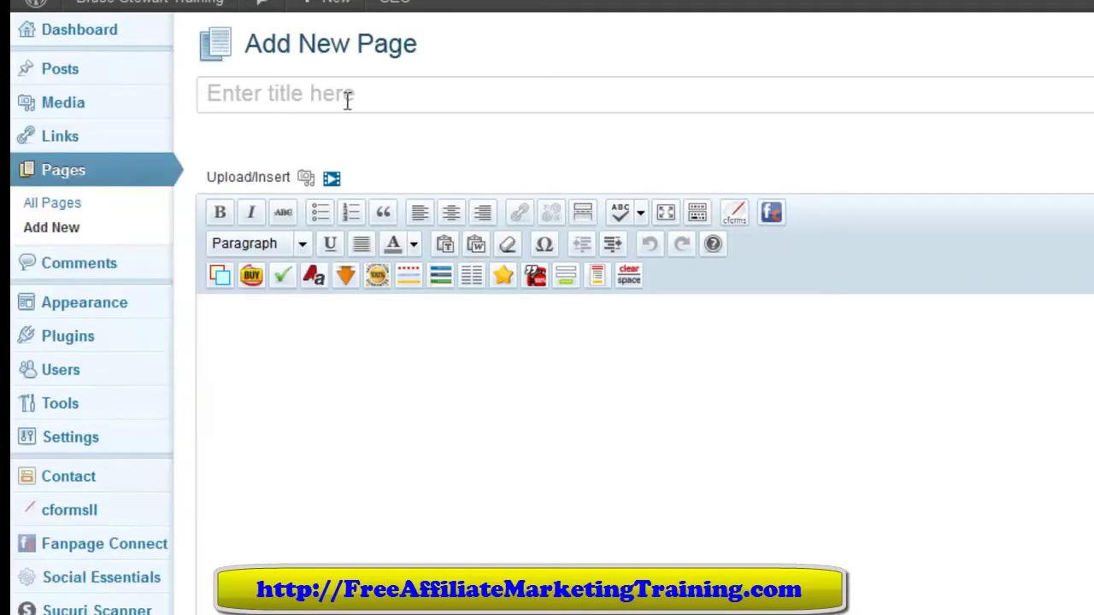
{"action": "left_click", "coordinate": [342, 94]}
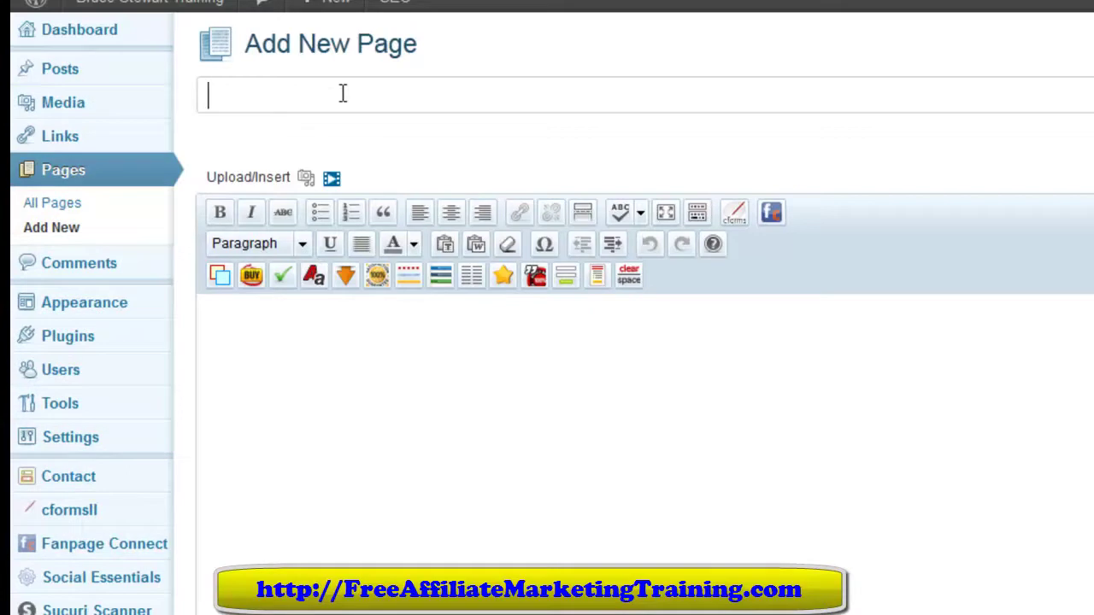
{"action": "type", "text": "This is A New Post About?"}
{"action": "double_click", "coordinate": [401, 108]}
{"action": "type", "text": "Page"}
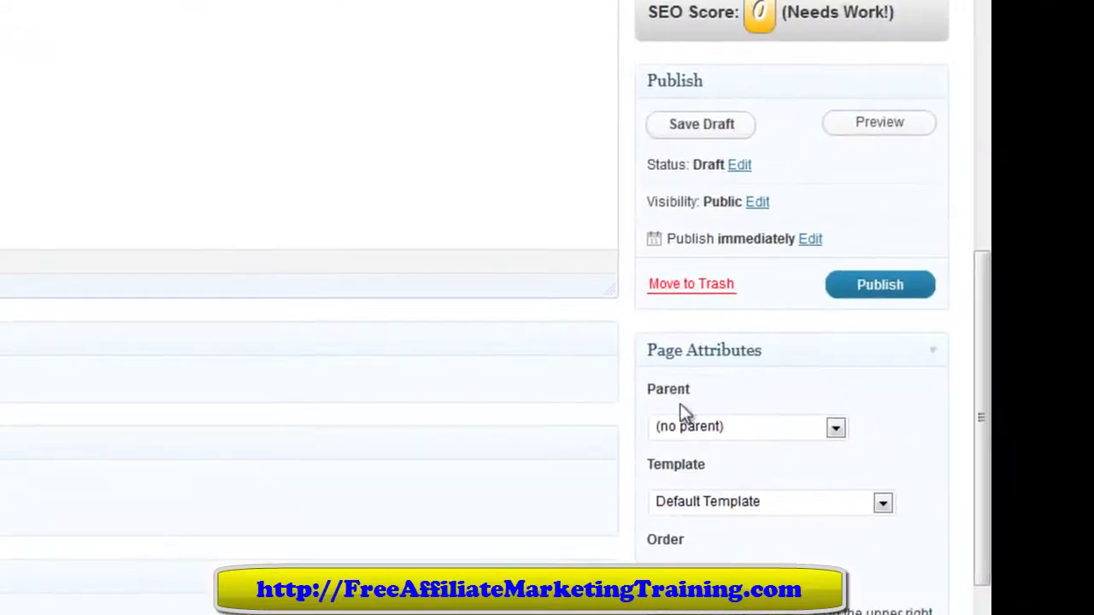
Step: Leave the page without a parent, assign it the "11 - Online Marketing" template and save the draft
{"action": "left_click", "coordinate": [842, 431]}
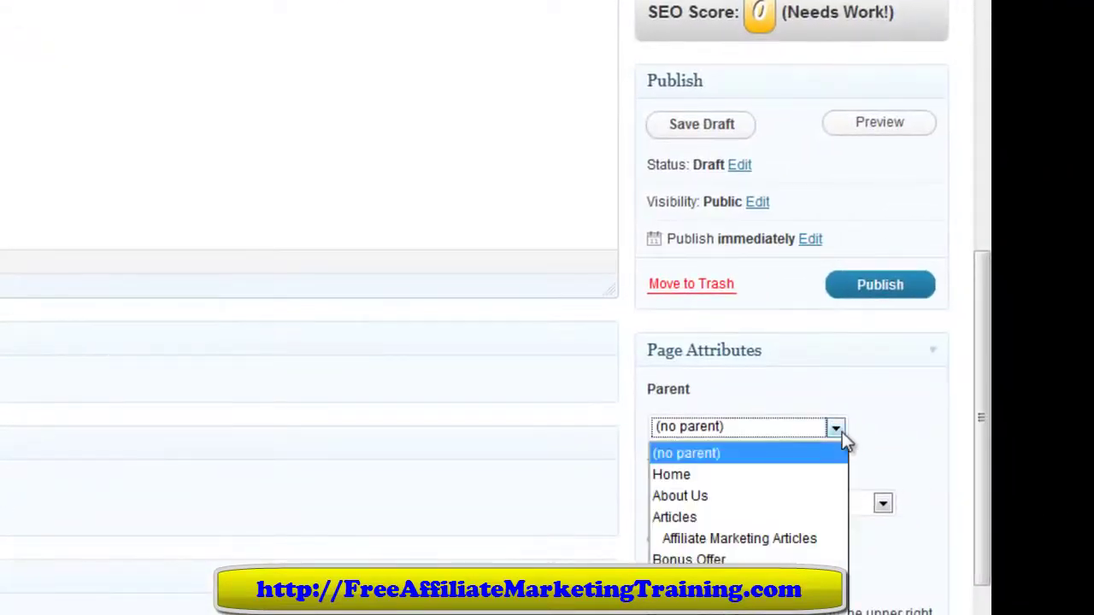
{"action": "left_click", "coordinate": [907, 413]}
{"action": "left_click", "coordinate": [882, 505]}
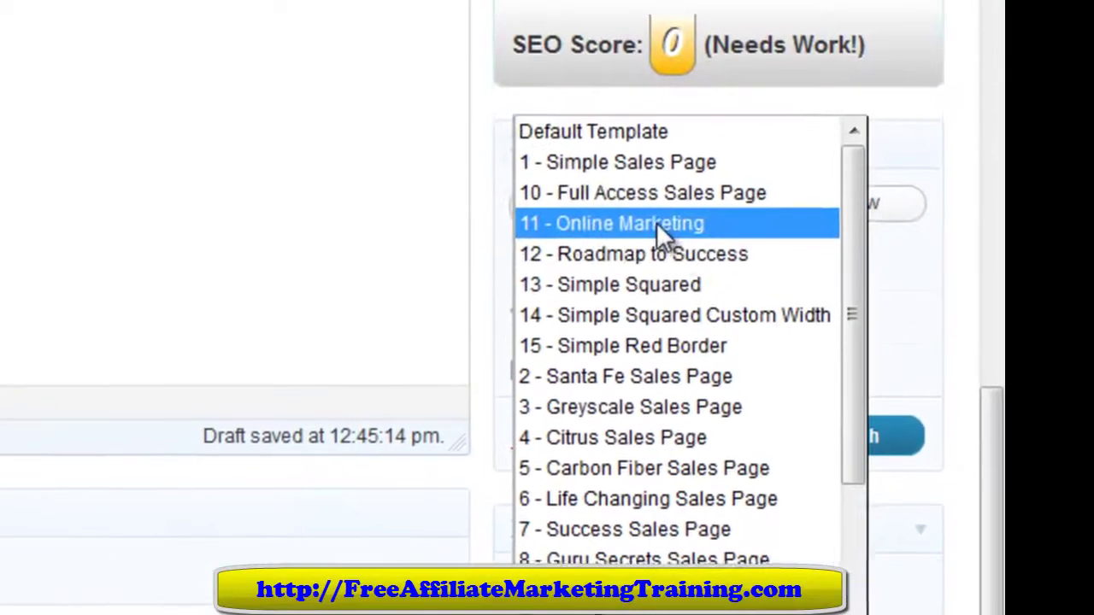
{"action": "left_click", "coordinate": [652, 112]}
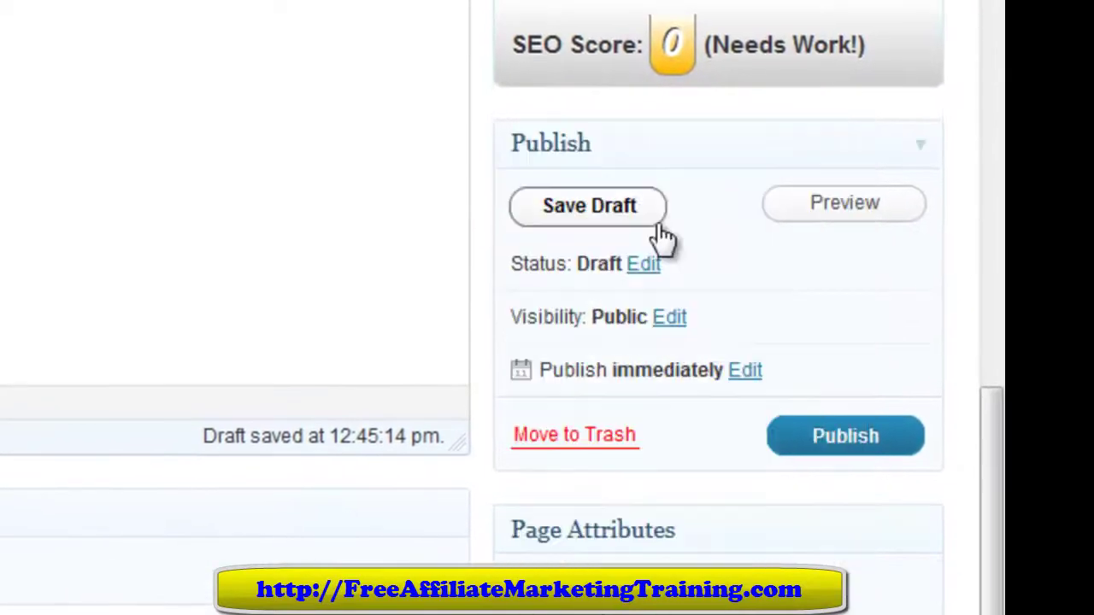
{"action": "left_click", "coordinate": [607, 214]}
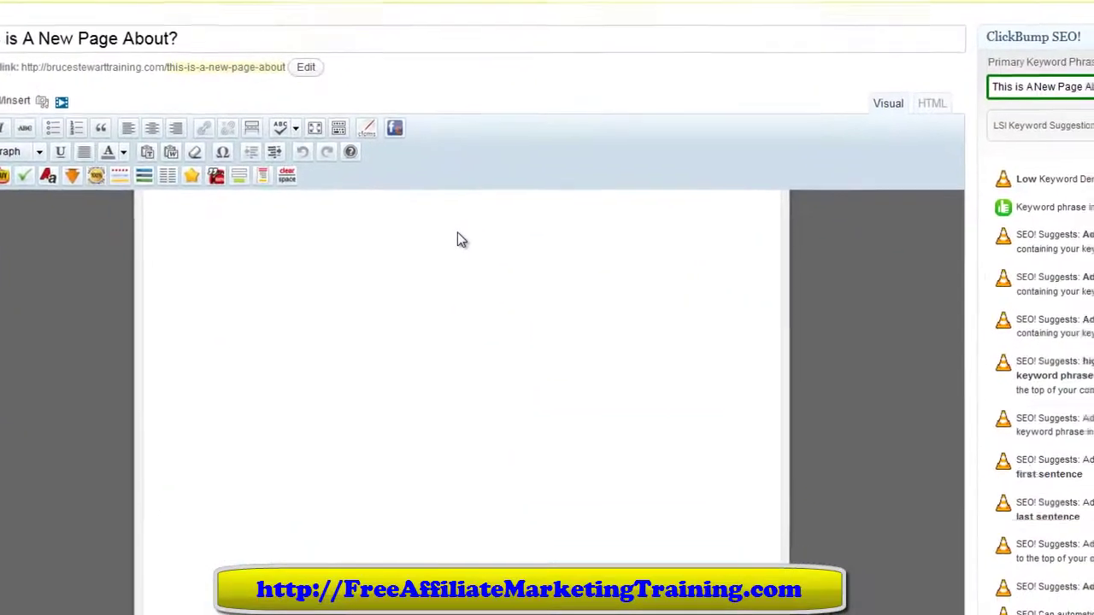
Step: Enter the line "This is what I like about this page" in the page body
{"action": "type", "text": "This is what I "}
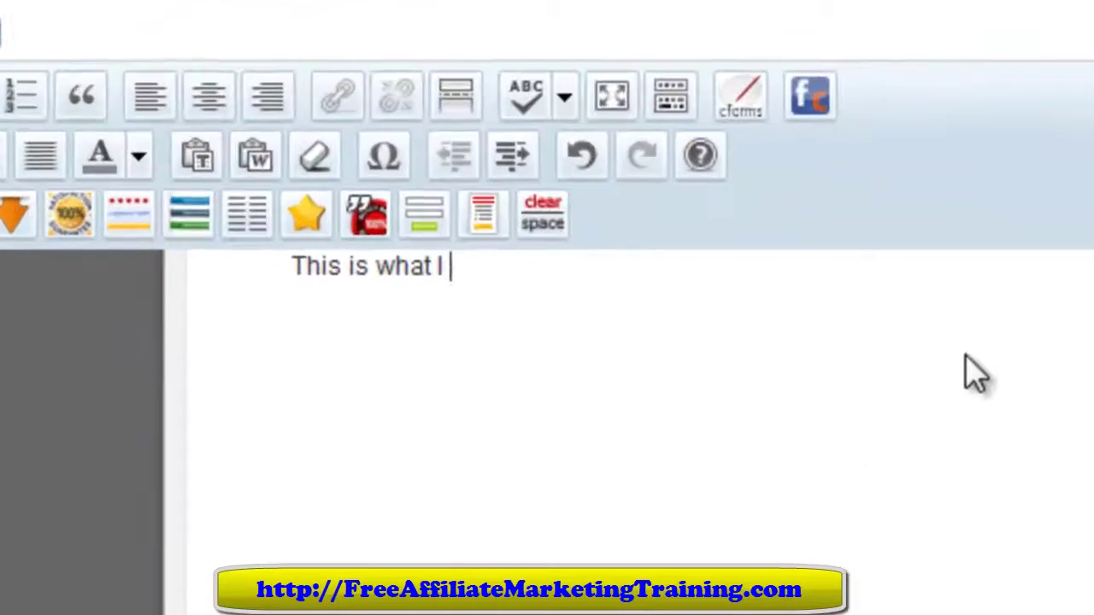
{"action": "type", "text": "like about th"}
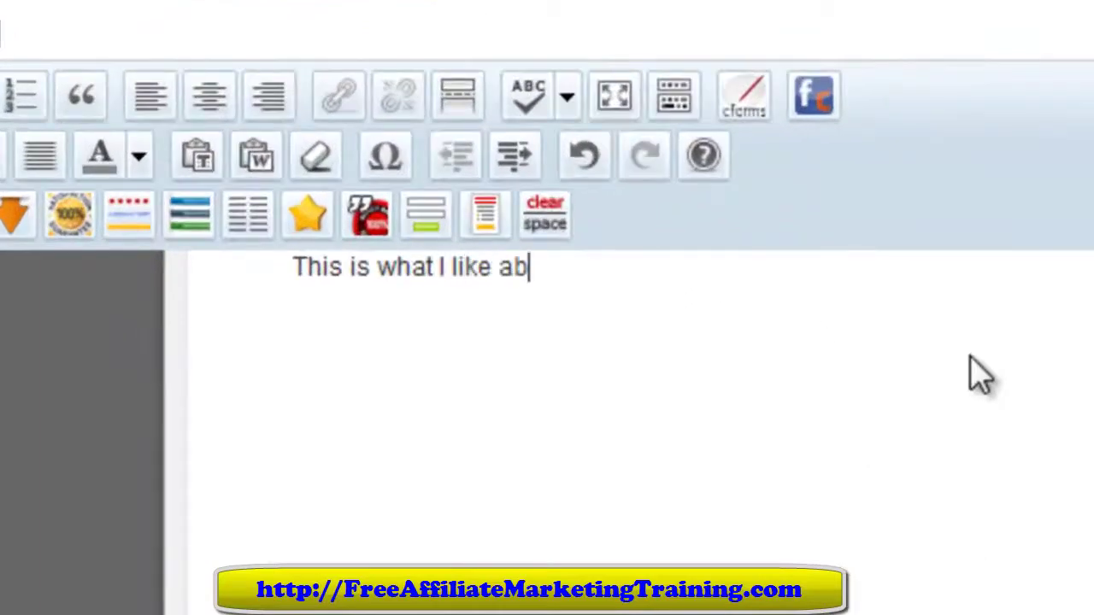
{"action": "type", "text": "is"}
{"action": "type", "text": " page"}
Step: Format the body line "This is what I like about this page" as Heading 1 and color it red
{"action": "left_click_drag", "start_coordinate": [679, 267], "coordinate": [276, 281]}
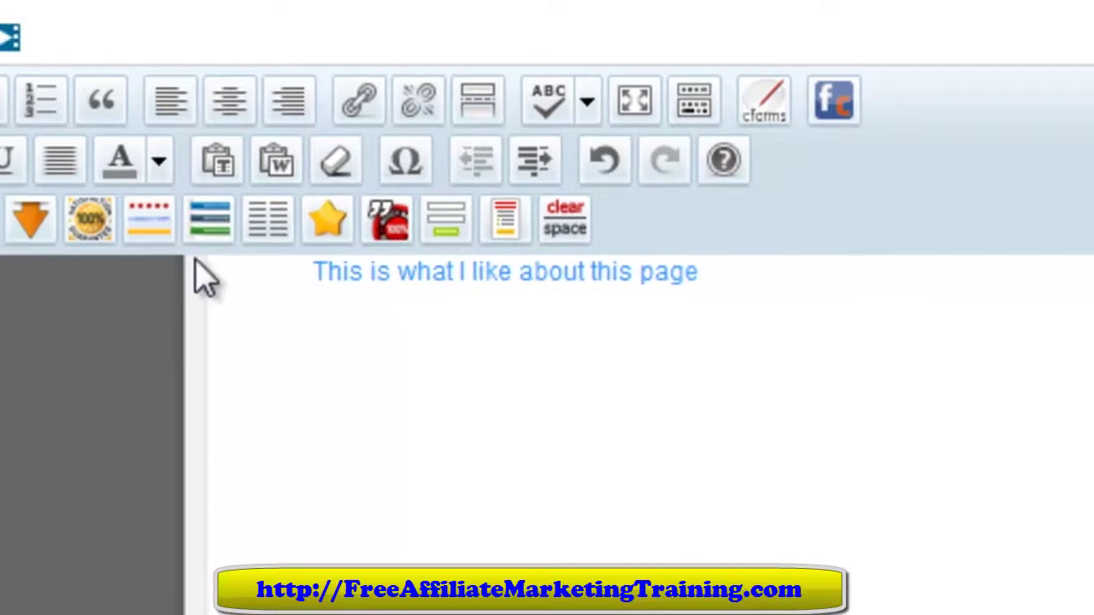
{"action": "left_click", "coordinate": [0, 162]}
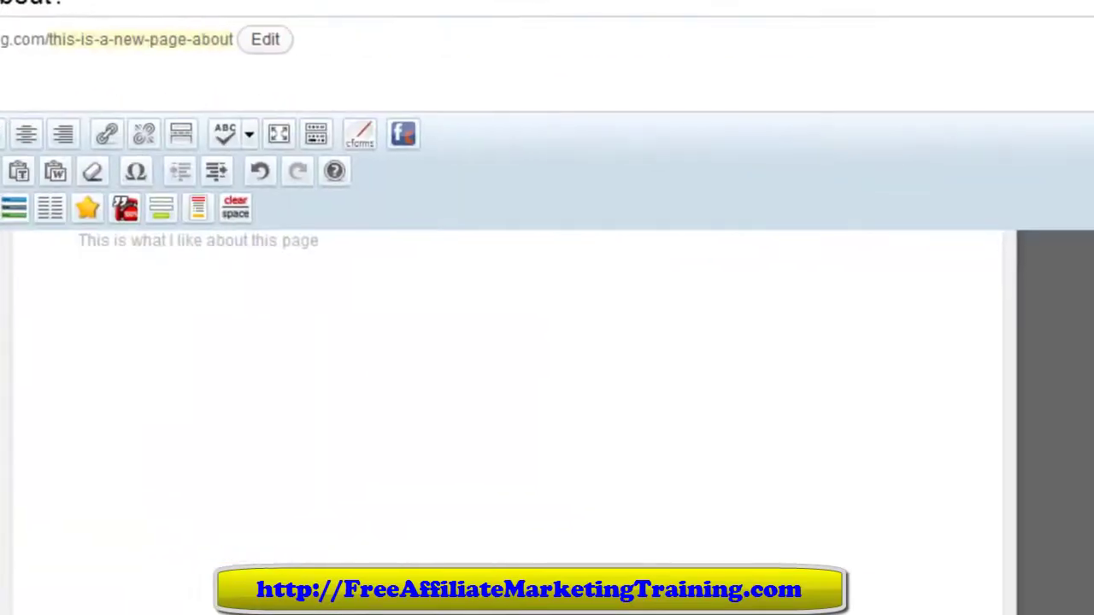
{"action": "left_click", "coordinate": [0, 196]}
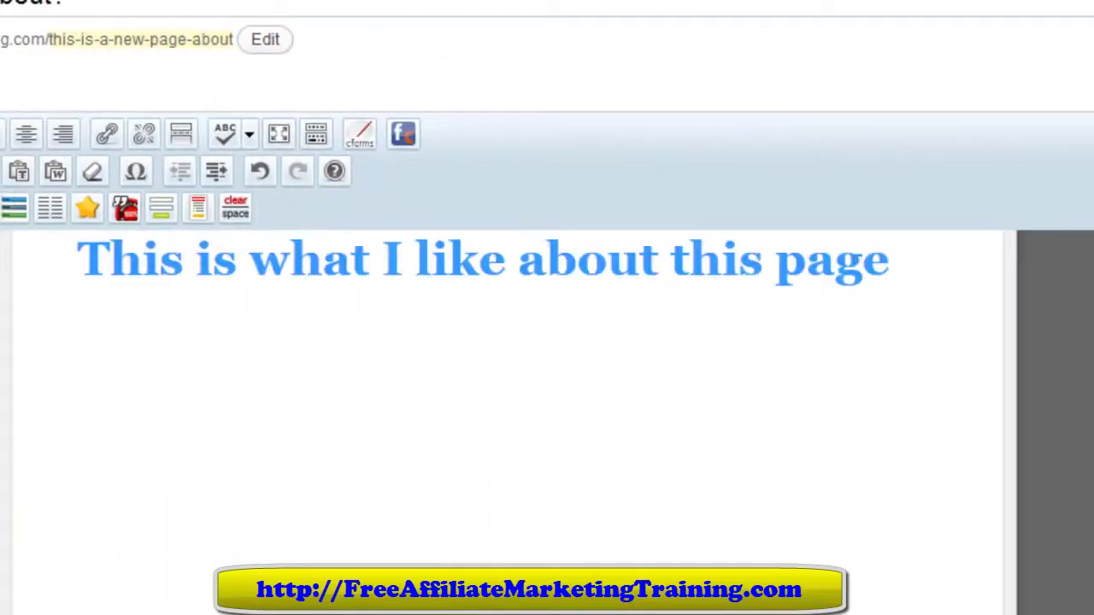
{"action": "left_click", "coordinate": [0, 171]}
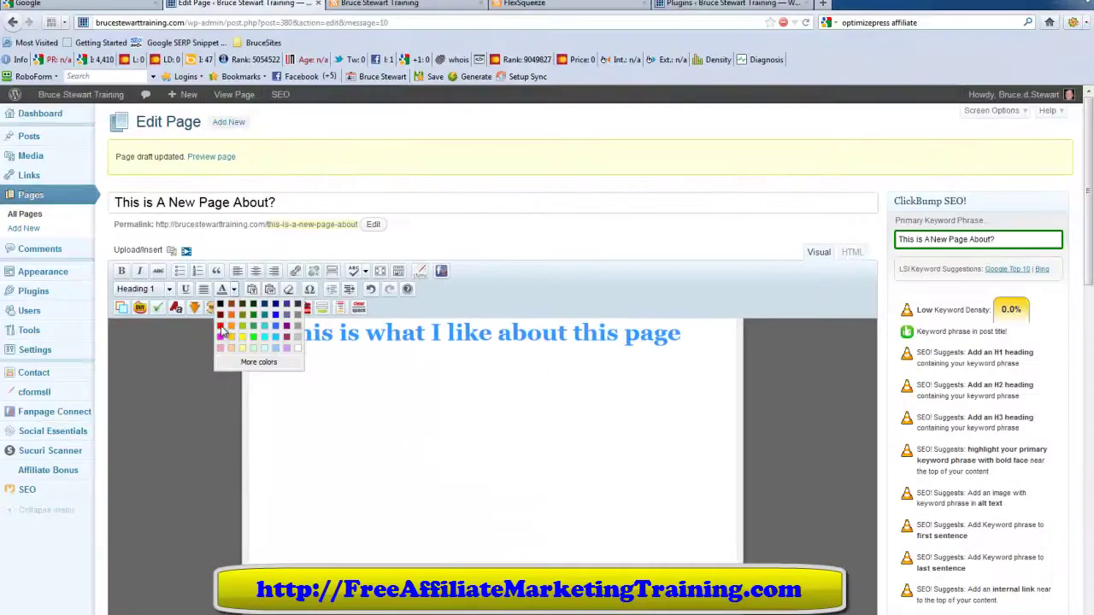
{"action": "left_click", "coordinate": [222, 332]}
{"action": "left_click", "coordinate": [689, 323]}
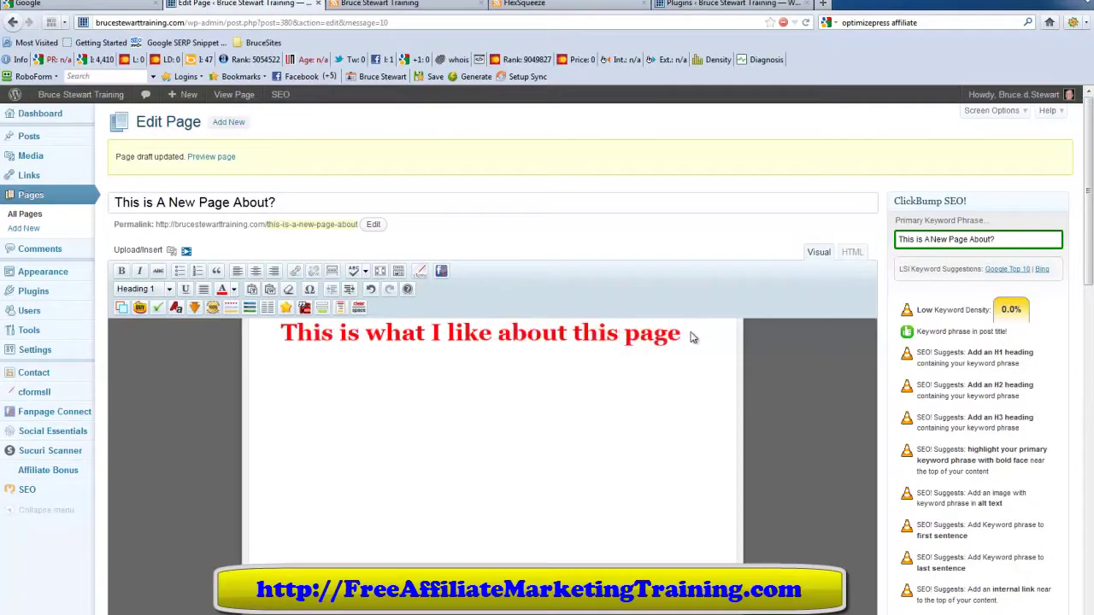